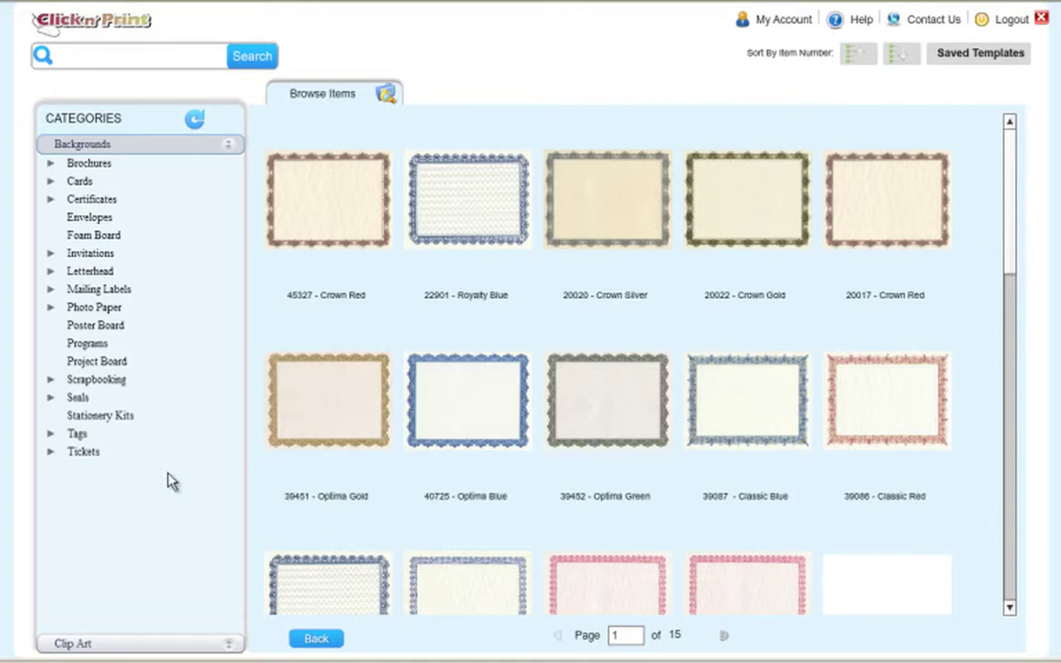
Expand Photo Paper and list the 5"x7" Photo Paper templates, 00008 Photo Cards and 00009 Photos 2-UP.
click(51, 308)
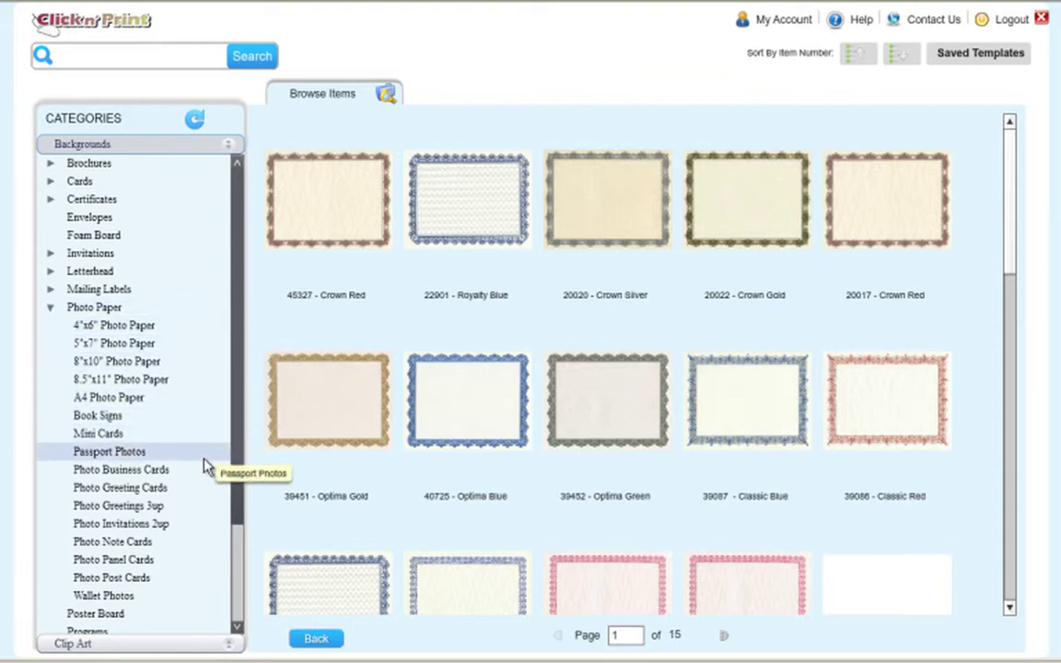
click(191, 351)
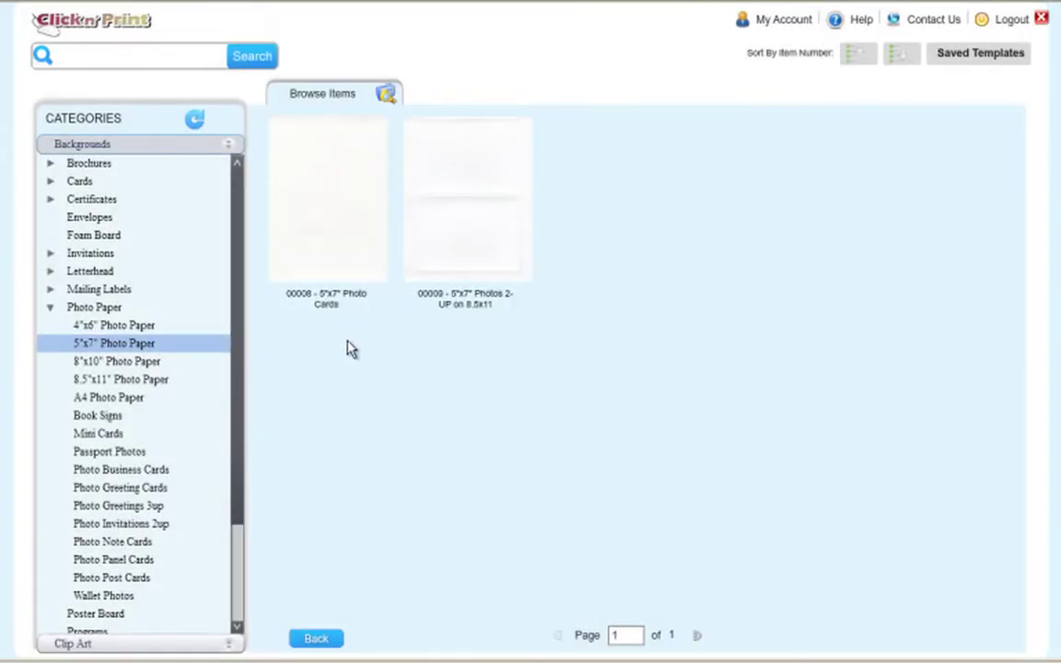
Open template 00009 Photos 2-UP and add the Rar-full photo to the page.
click(507, 225)
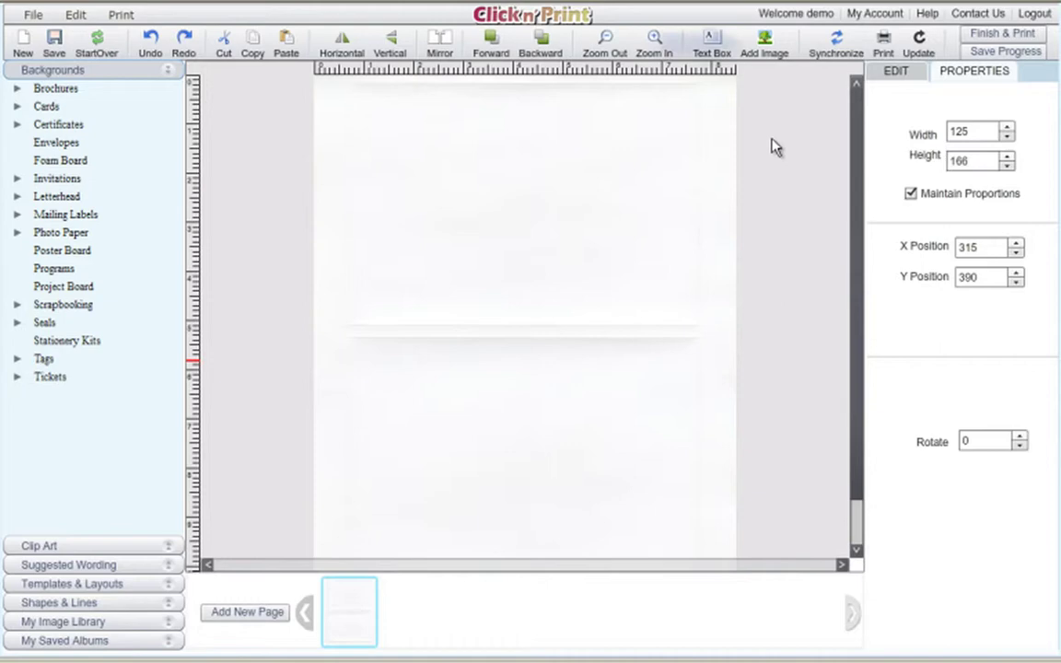
click(771, 45)
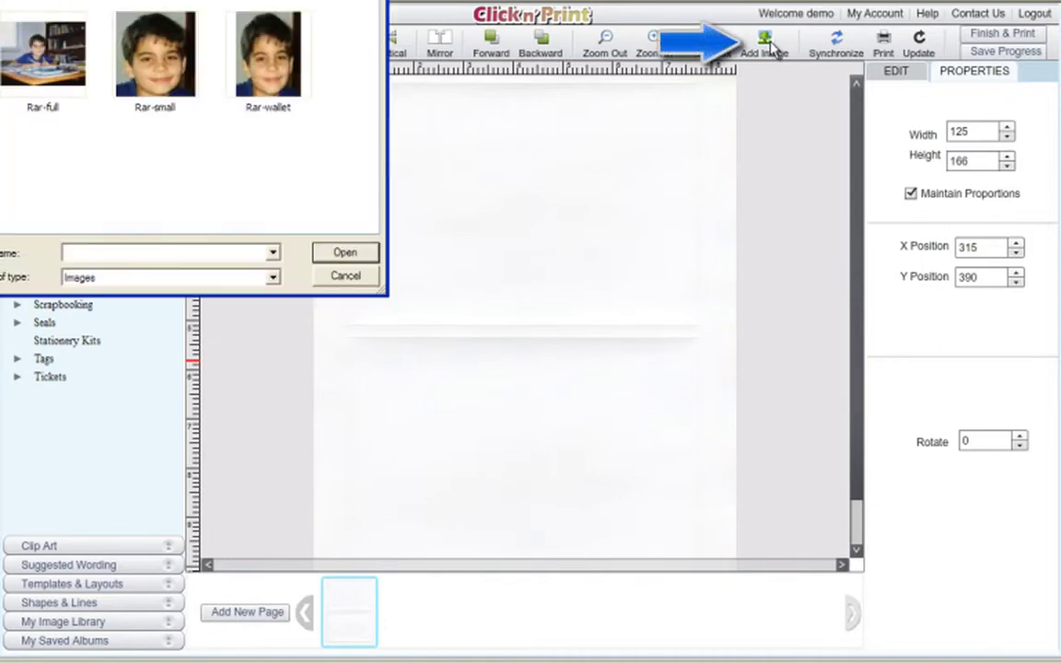
drag(182, 0, 352, 72)
click(190, 171)
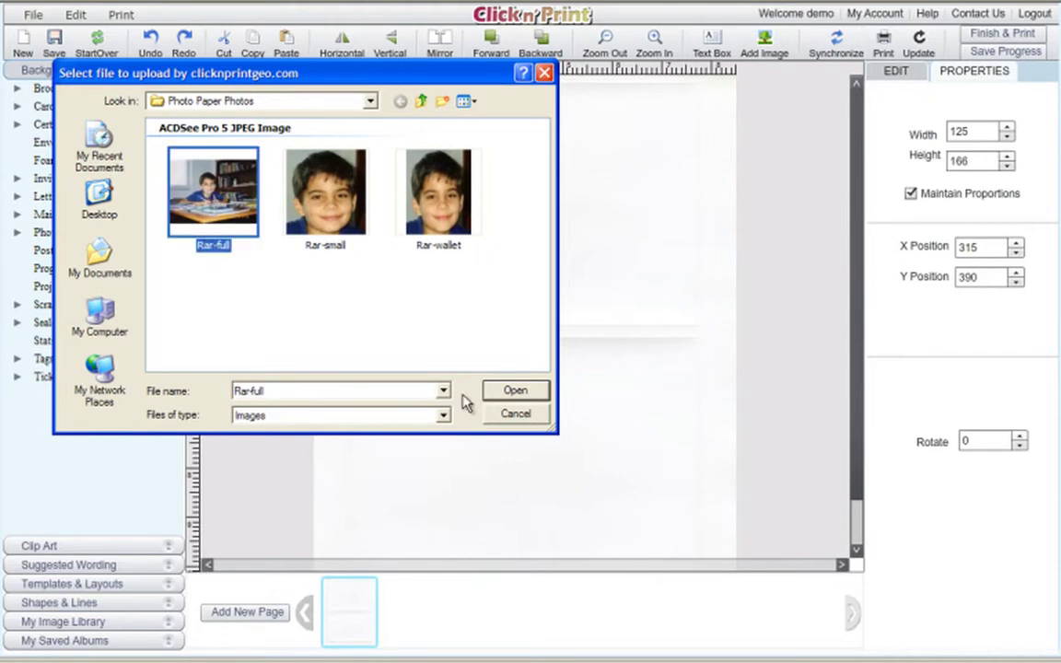
click(505, 397)
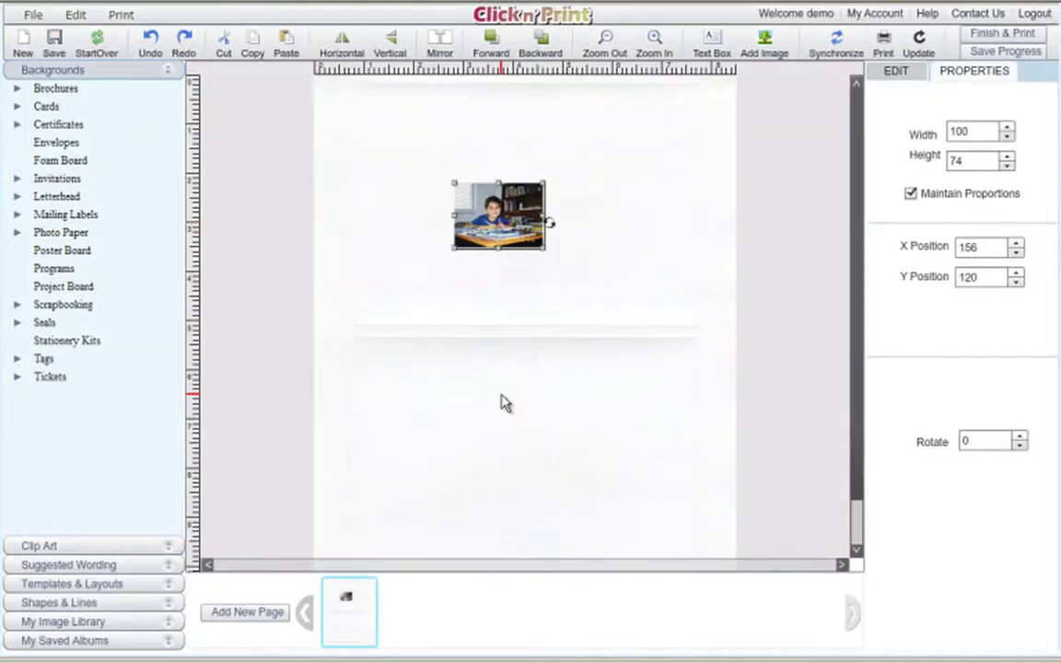
Drag the Rar-full photo to the top-left and resize it to fill the sheet's upper half.
drag(477, 215, 388, 129)
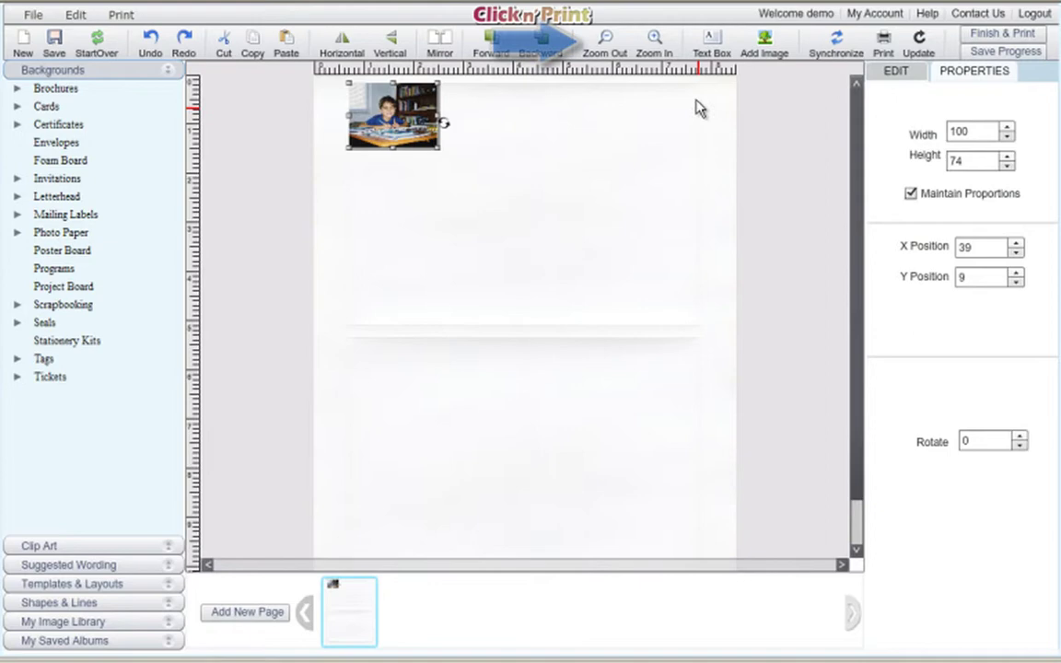
click(660, 42)
click(660, 41)
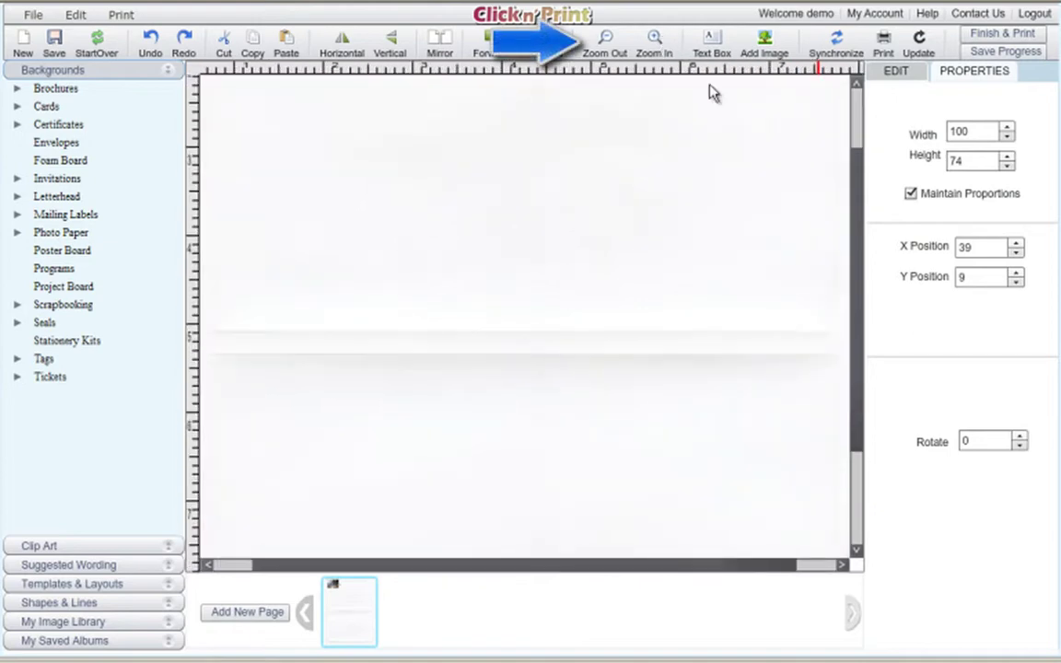
drag(853, 320, 841, 212)
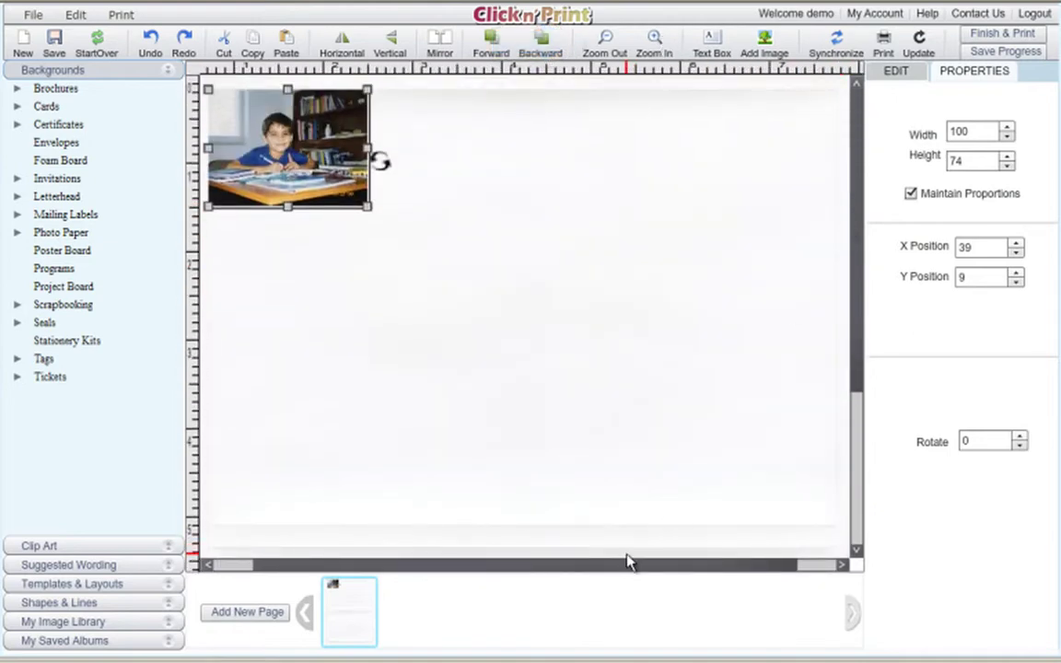
drag(627, 561, 568, 571)
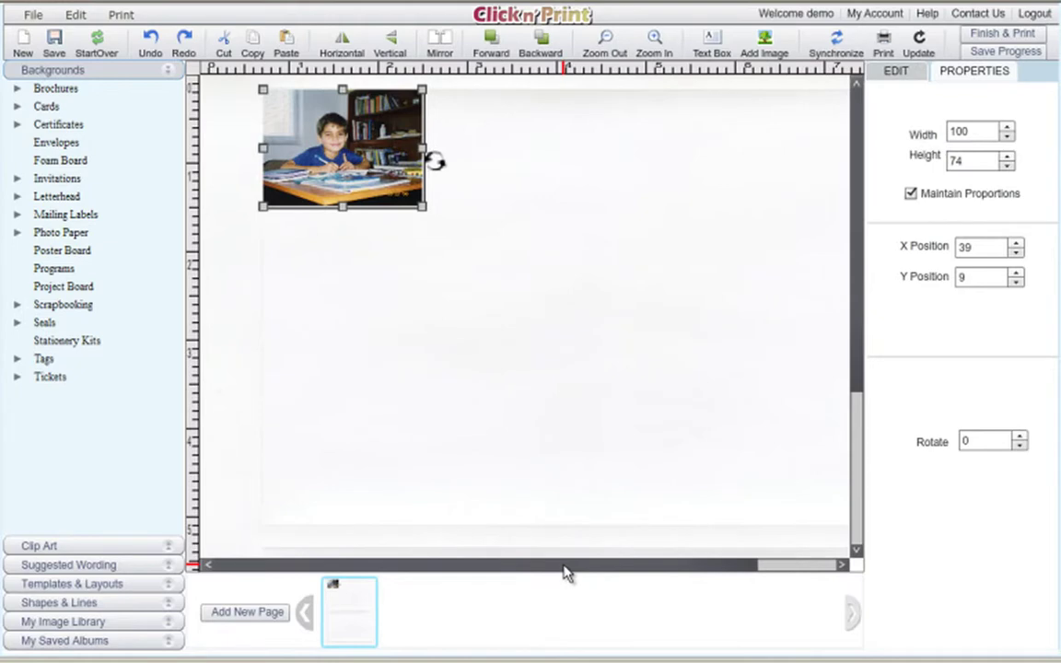
click(360, 235)
click(365, 202)
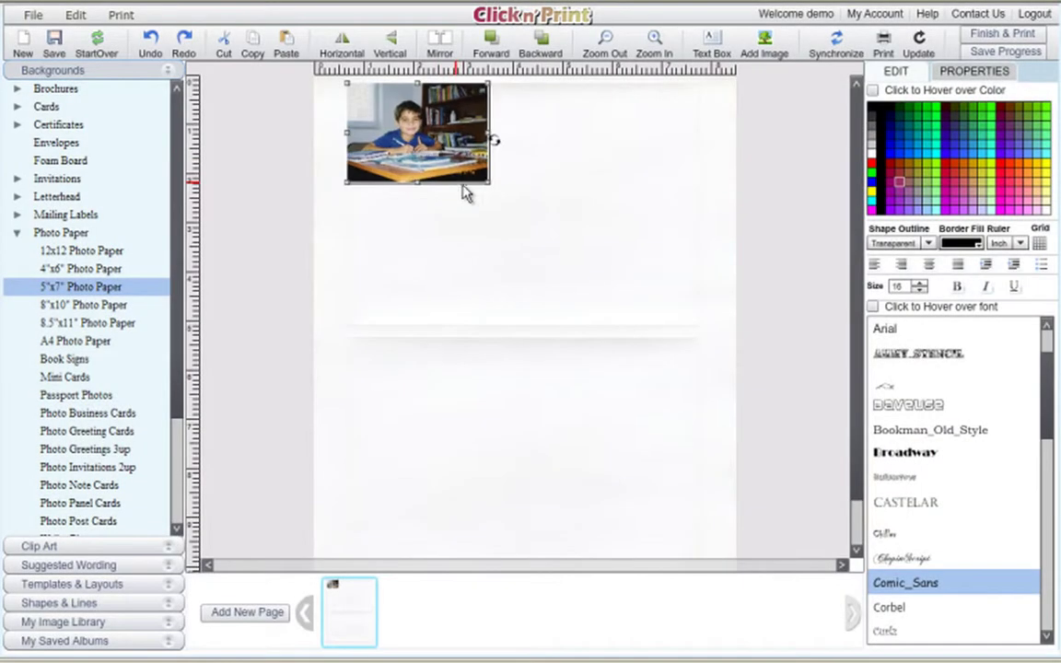
drag(466, 194, 704, 338)
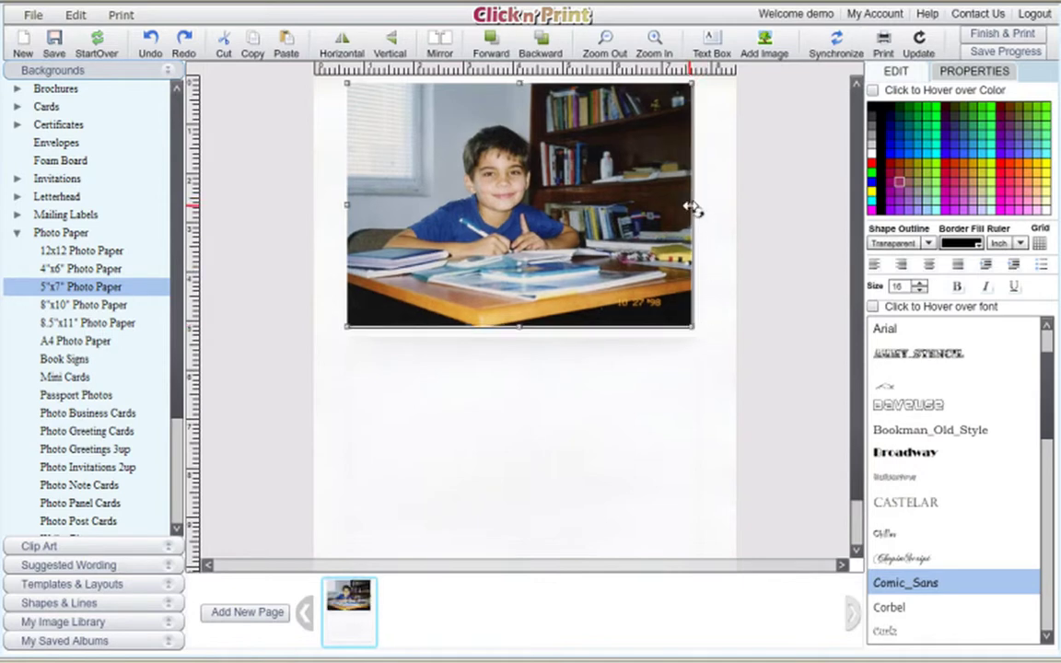
drag(694, 210, 701, 211)
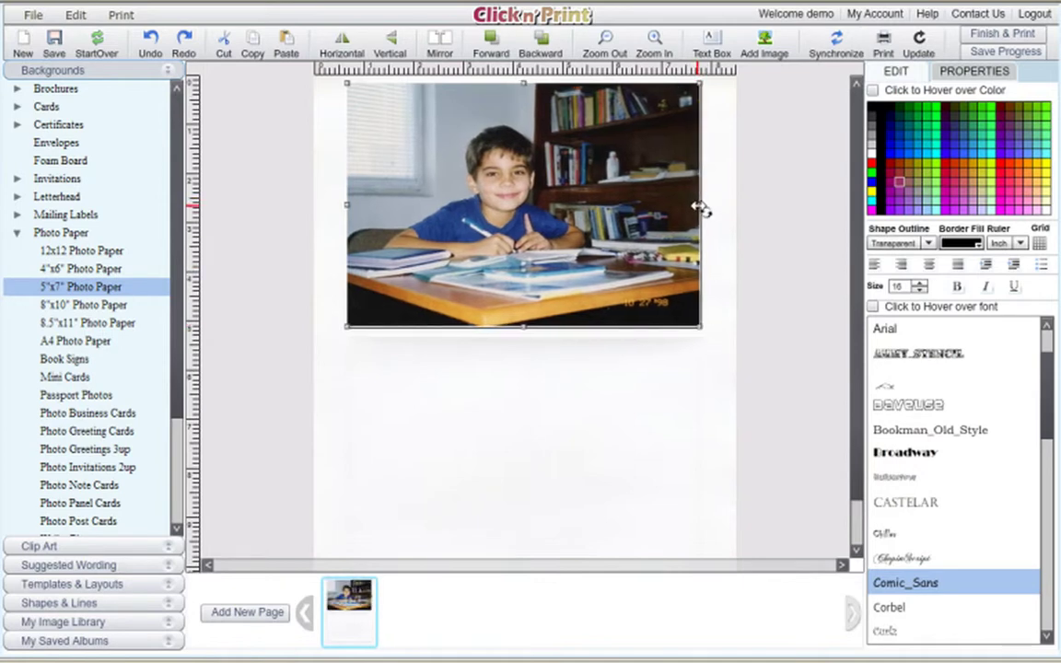
Copy and paste the photo, lining the duplicate up directly beneath the original.
click(543, 414)
click(543, 258)
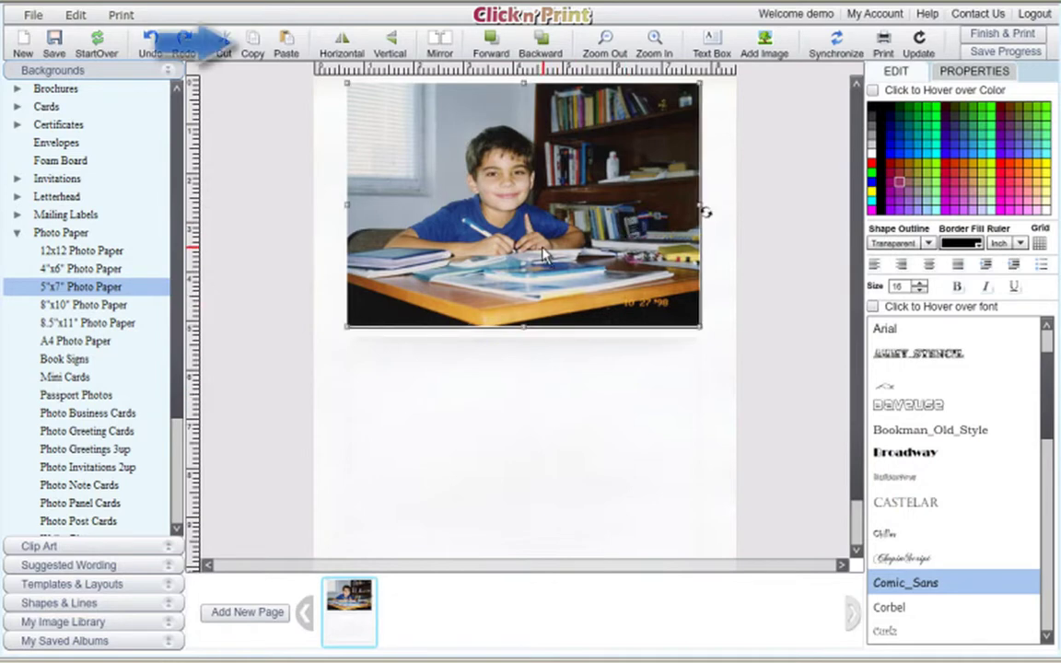
click(256, 48)
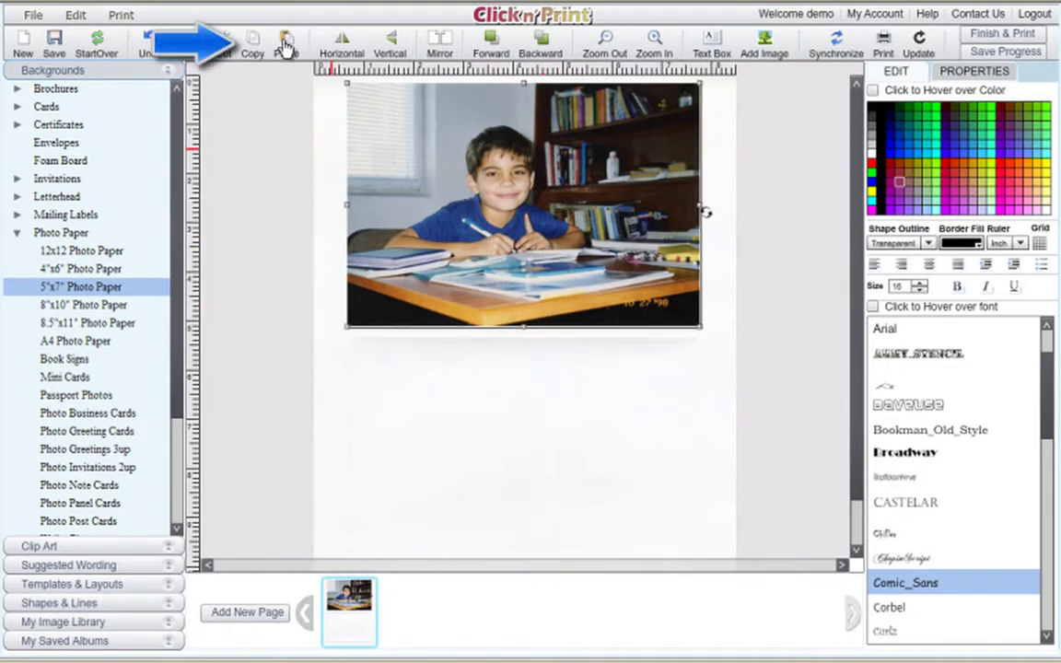
click(281, 43)
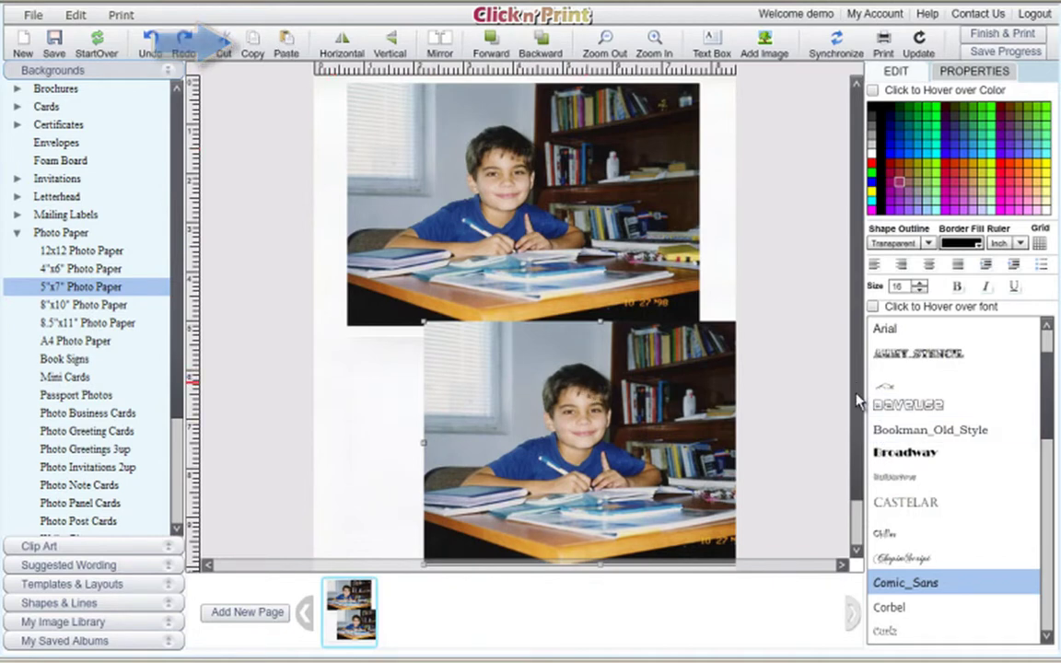
drag(859, 398, 859, 457)
drag(573, 372, 500, 389)
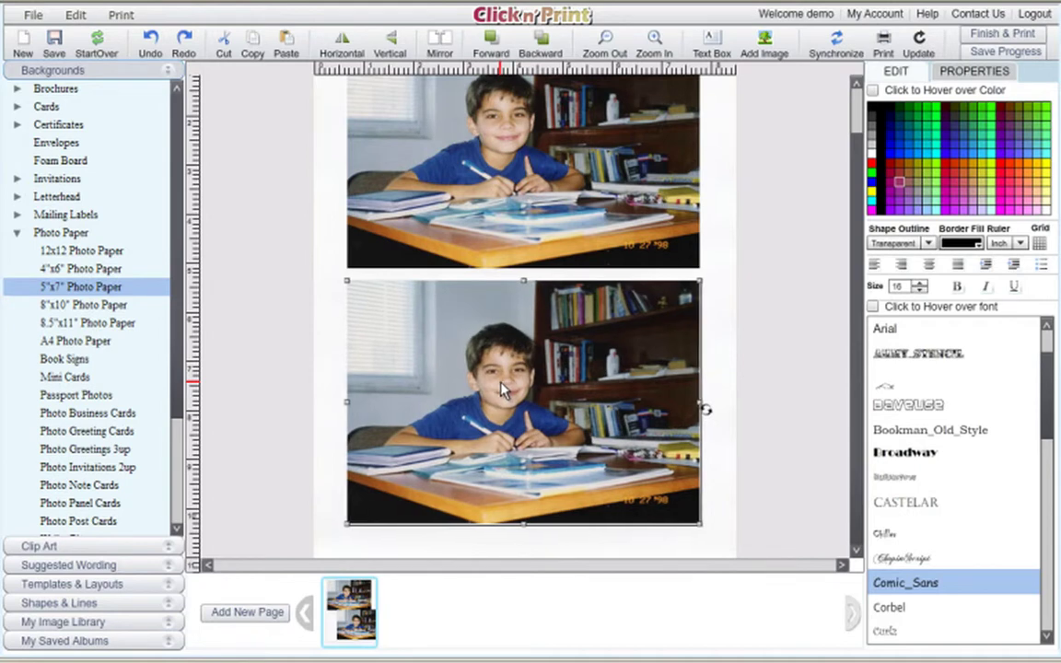
click(734, 399)
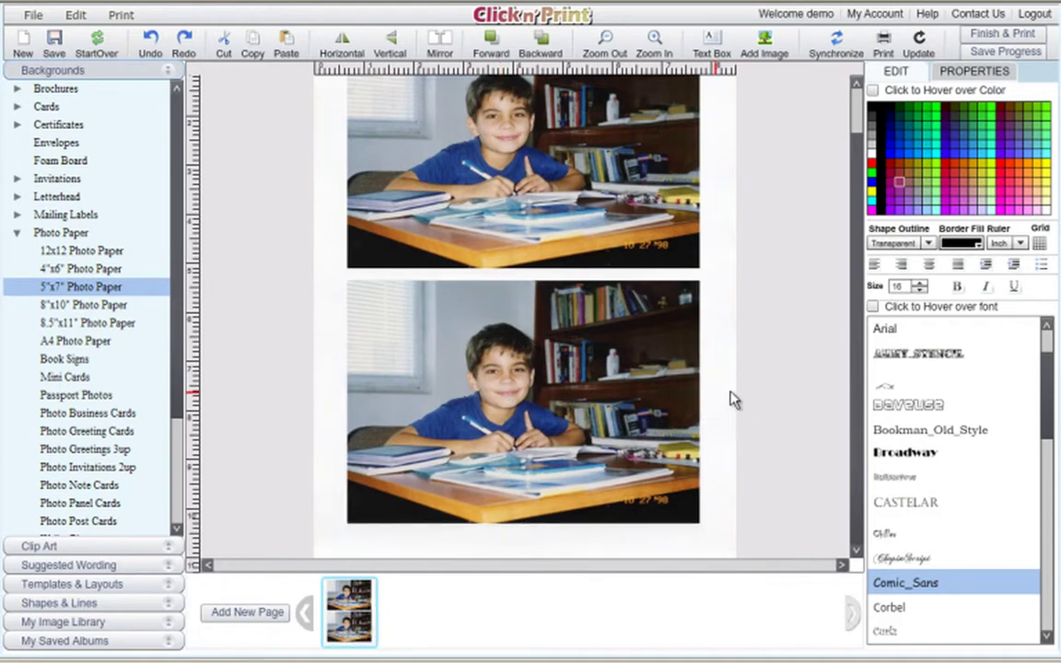
Start printing and save the design as album '5x7'.
click(886, 53)
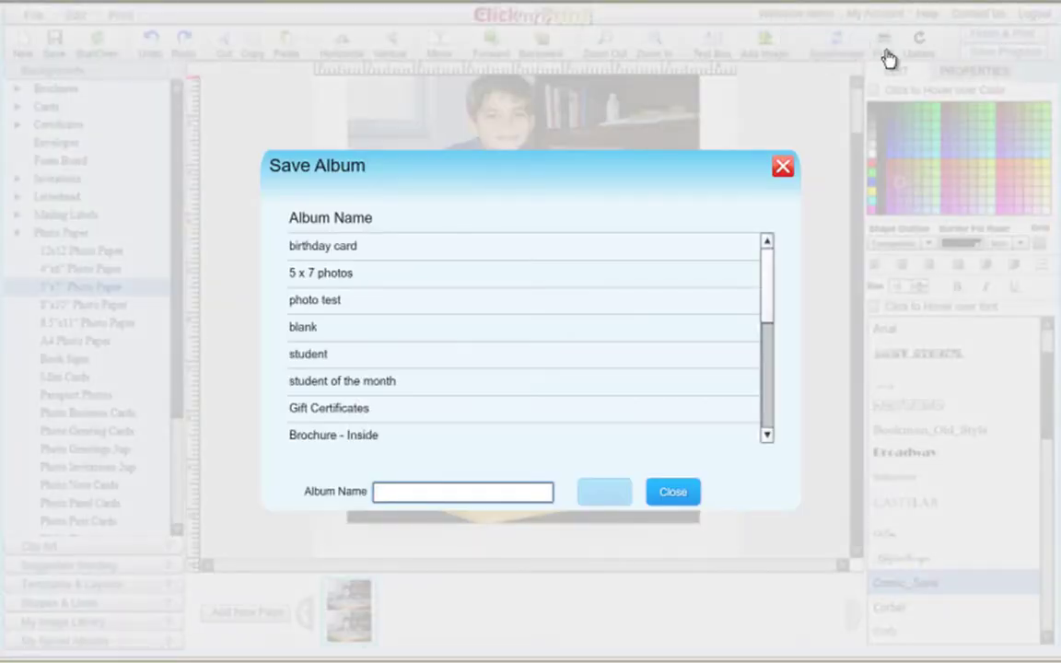
text(5x7 pho)
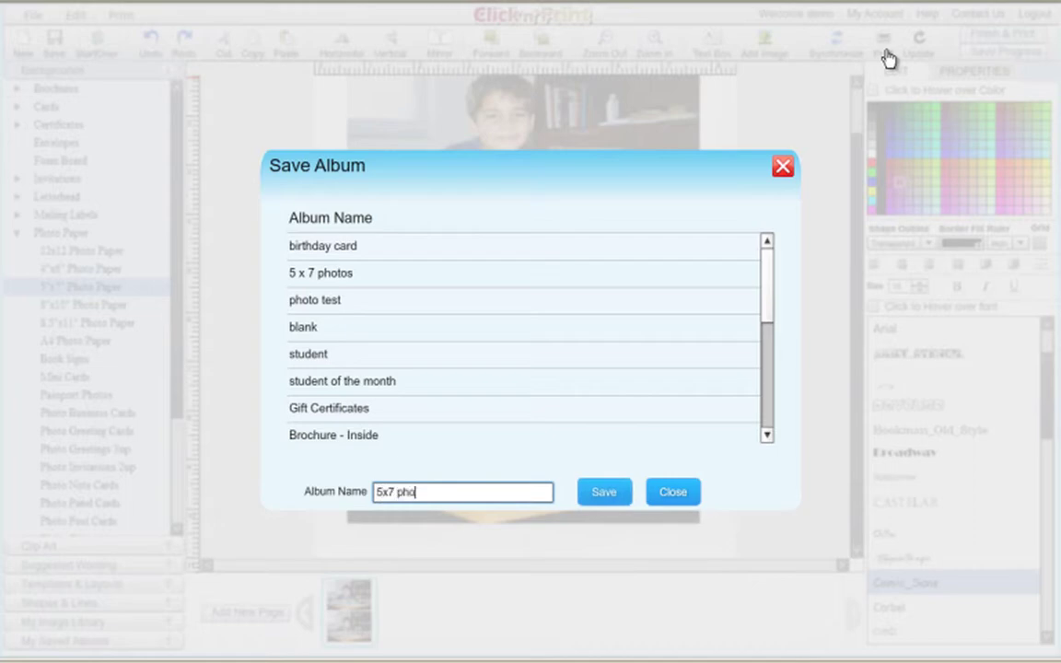
key(Return)
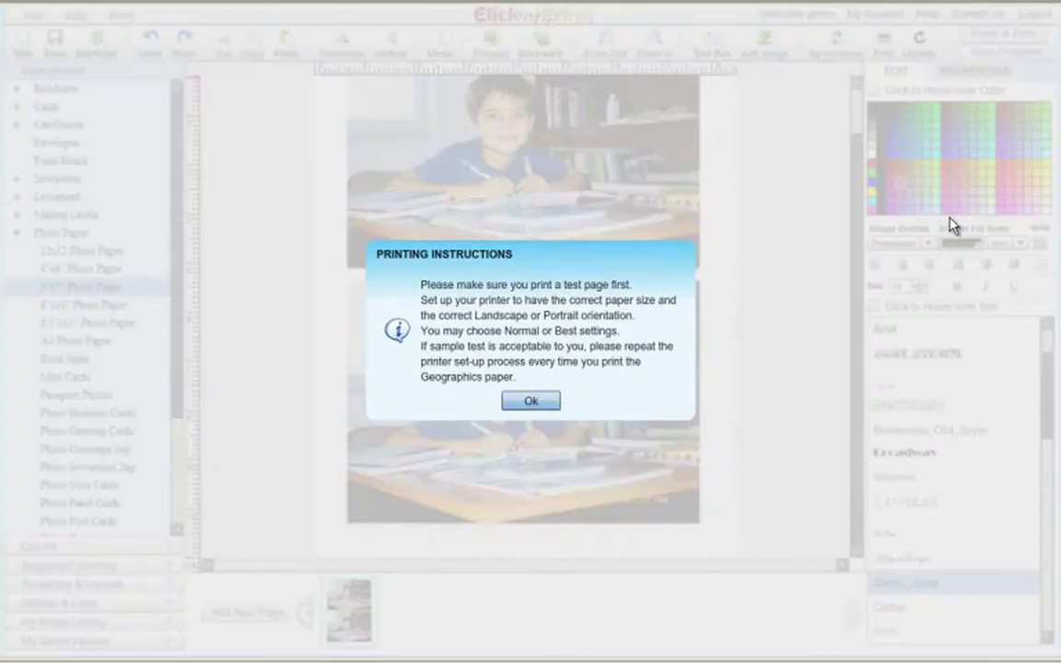
Acknowledge the printing instructions and bring the Print dialog into view.
click(532, 406)
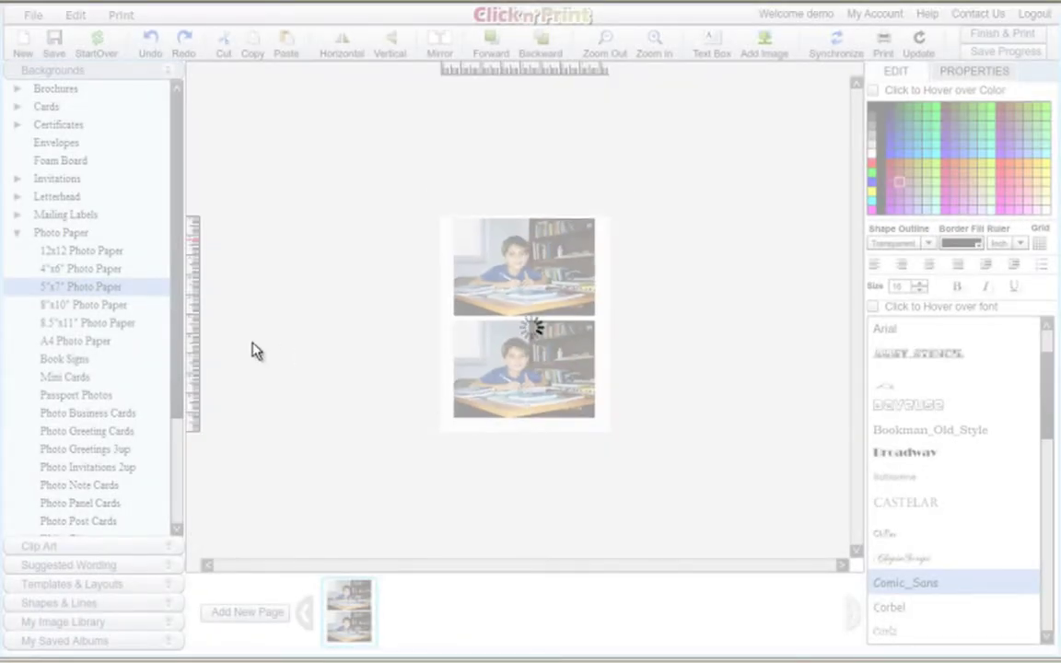
drag(221, 35, 473, 188)
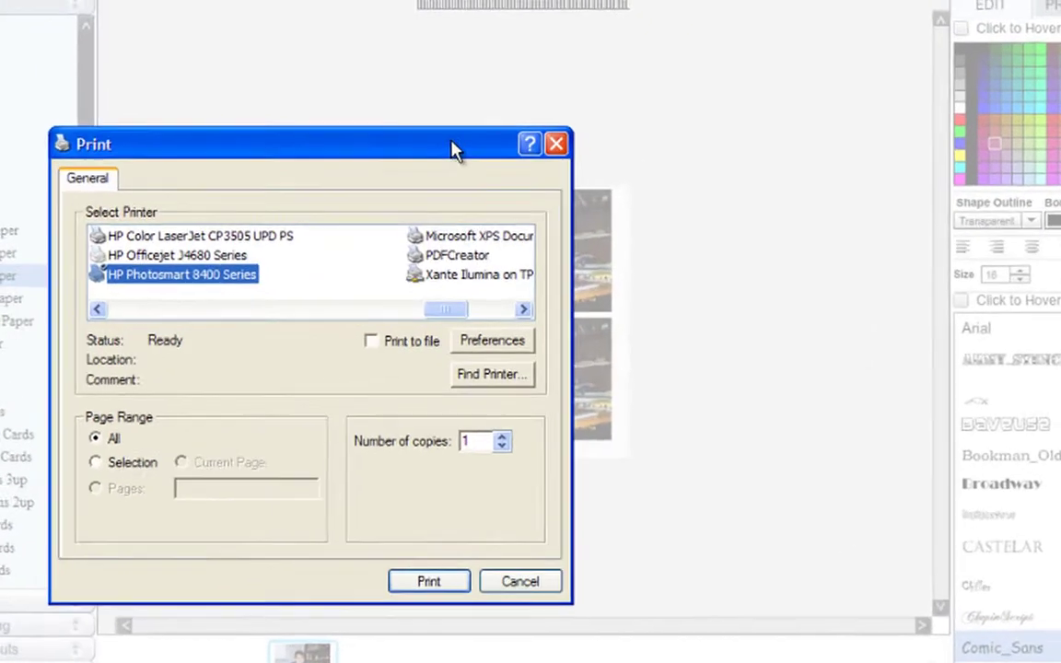
drag(453, 151, 669, 64)
drag(698, 7, 697, 4)
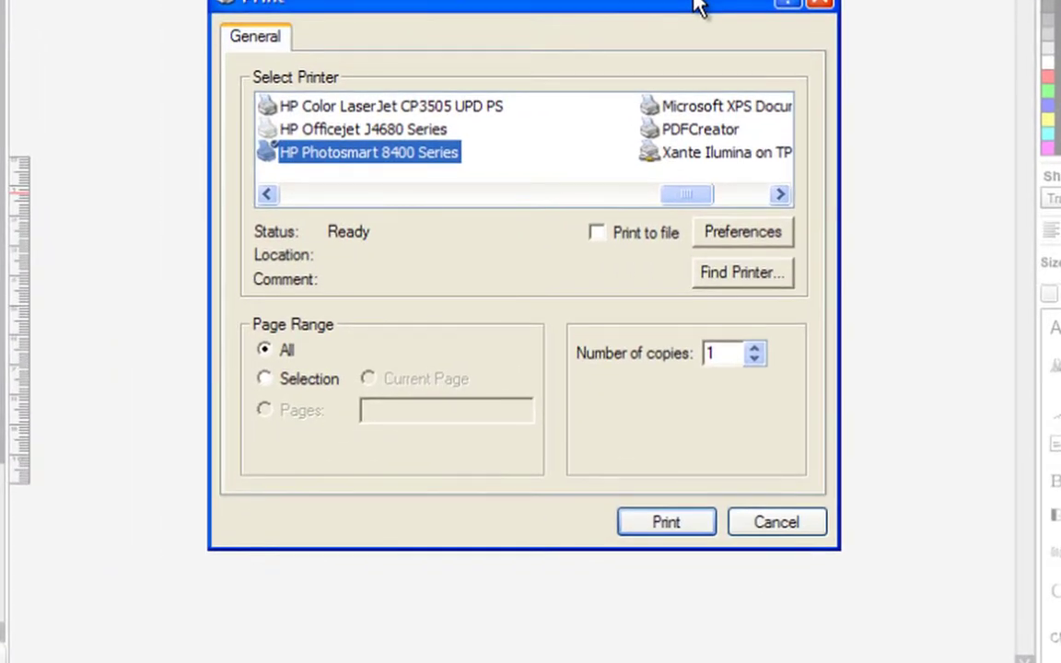
Set printer preferences to Photo printing-borderless, Borderless photo 8.5x11 in., HP Premium Plus Photo Paper, Portrait.
click(777, 238)
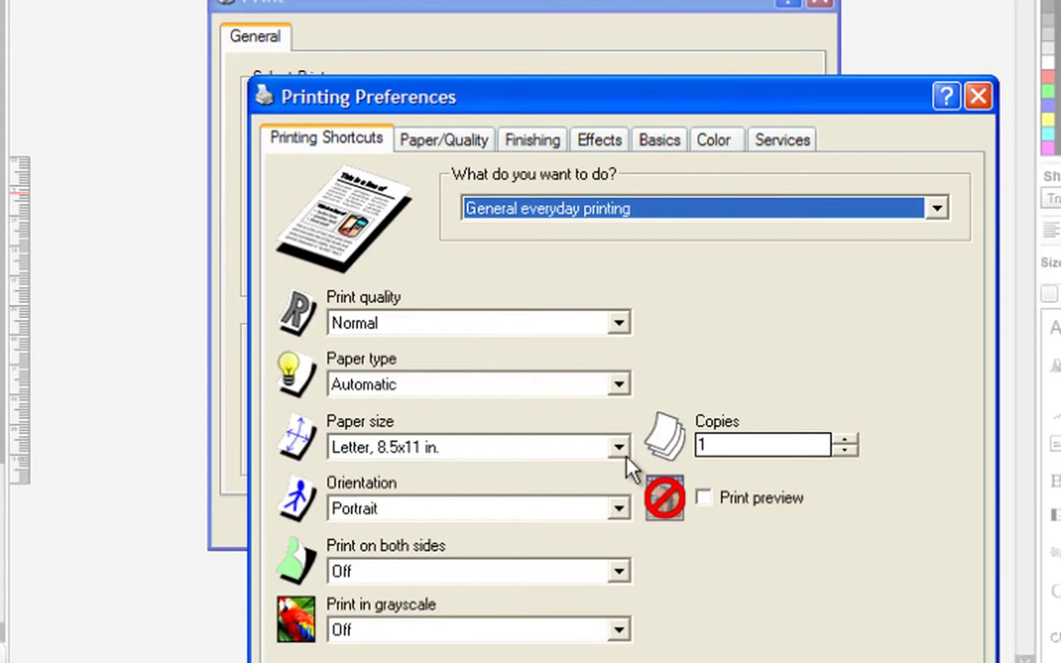
click(938, 209)
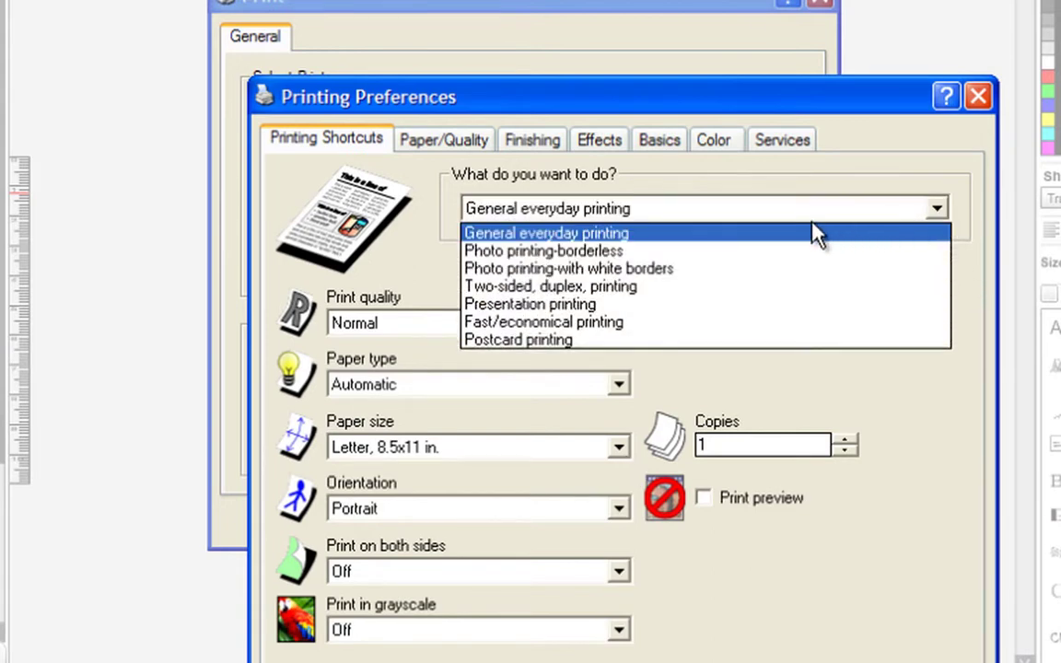
click(761, 257)
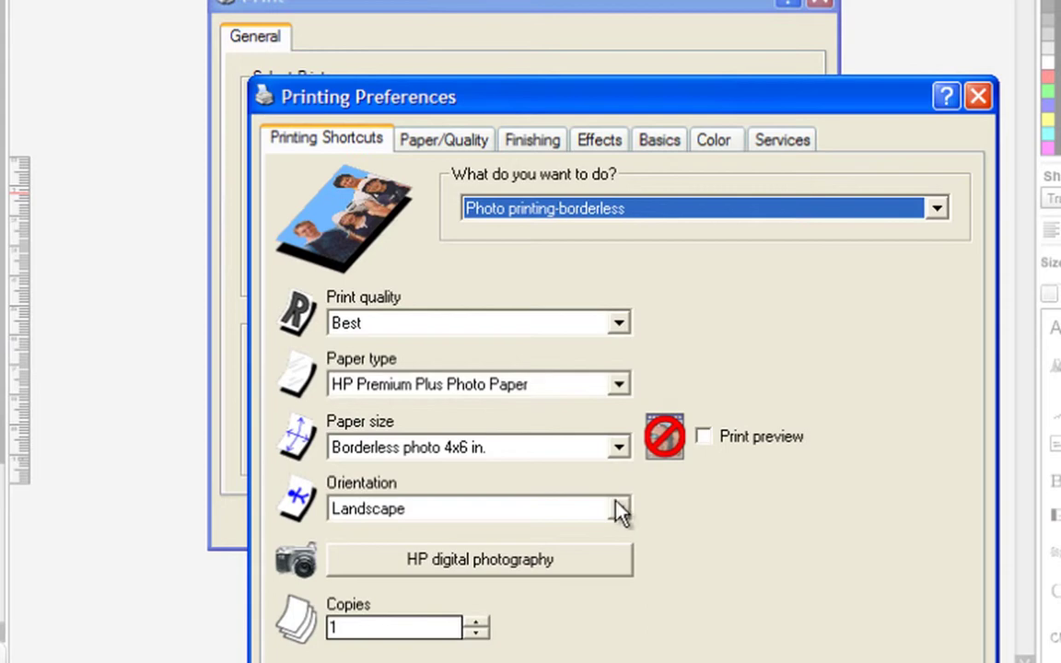
click(619, 449)
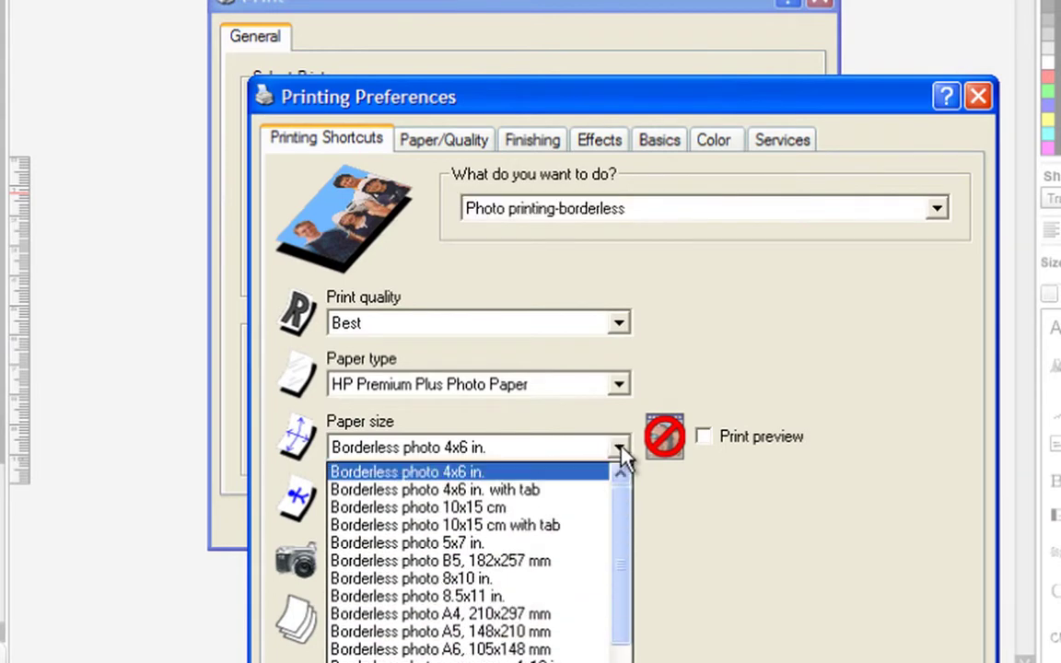
click(597, 599)
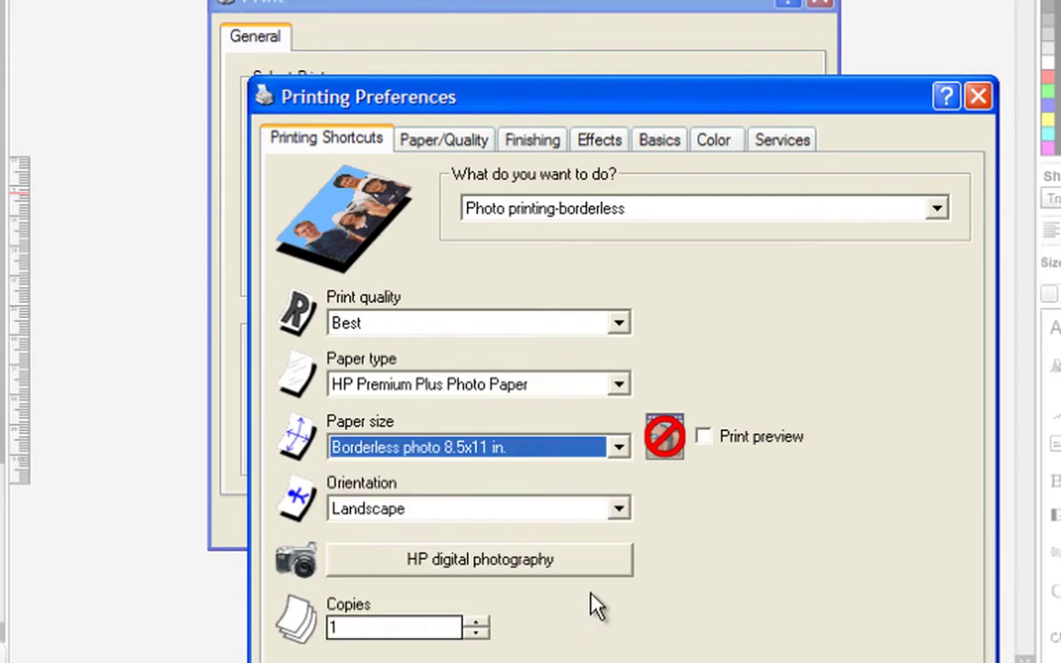
click(620, 392)
click(623, 399)
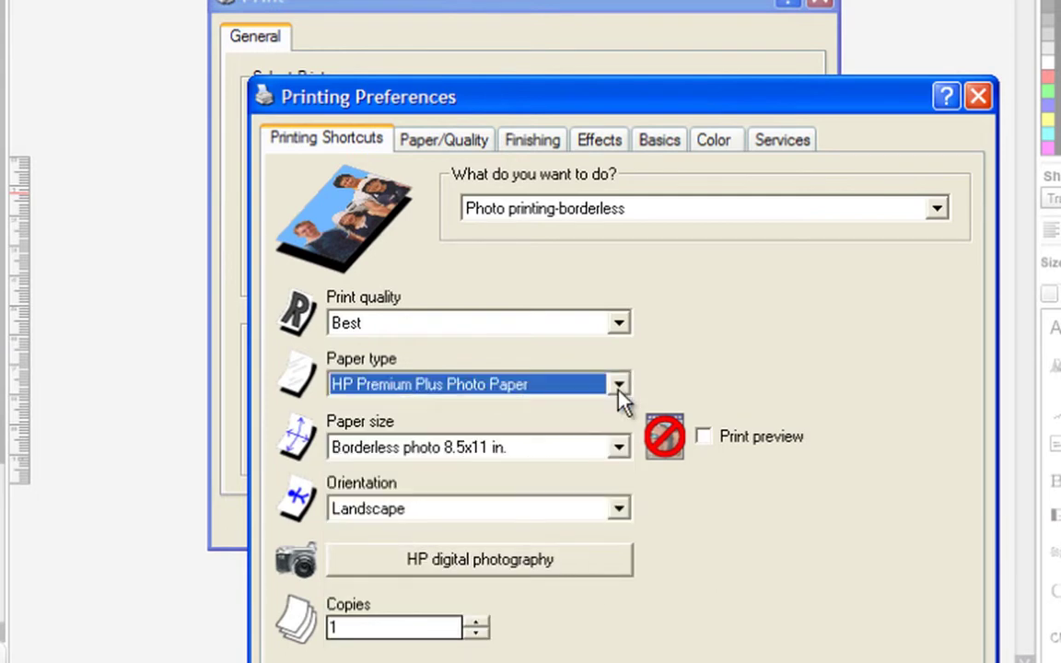
click(618, 509)
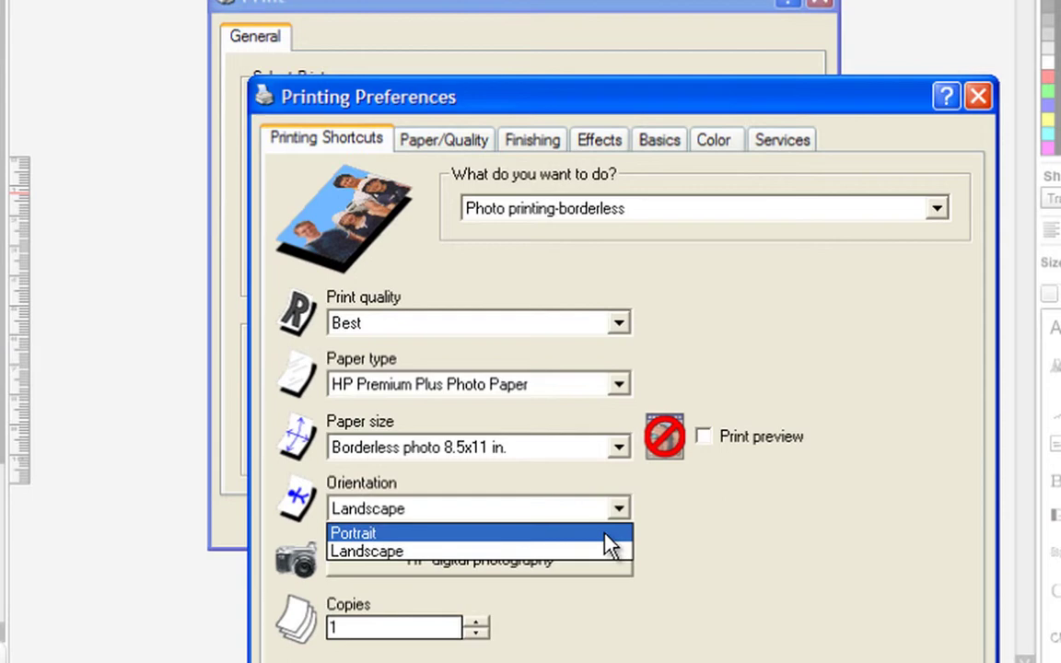
click(605, 532)
key(Return)
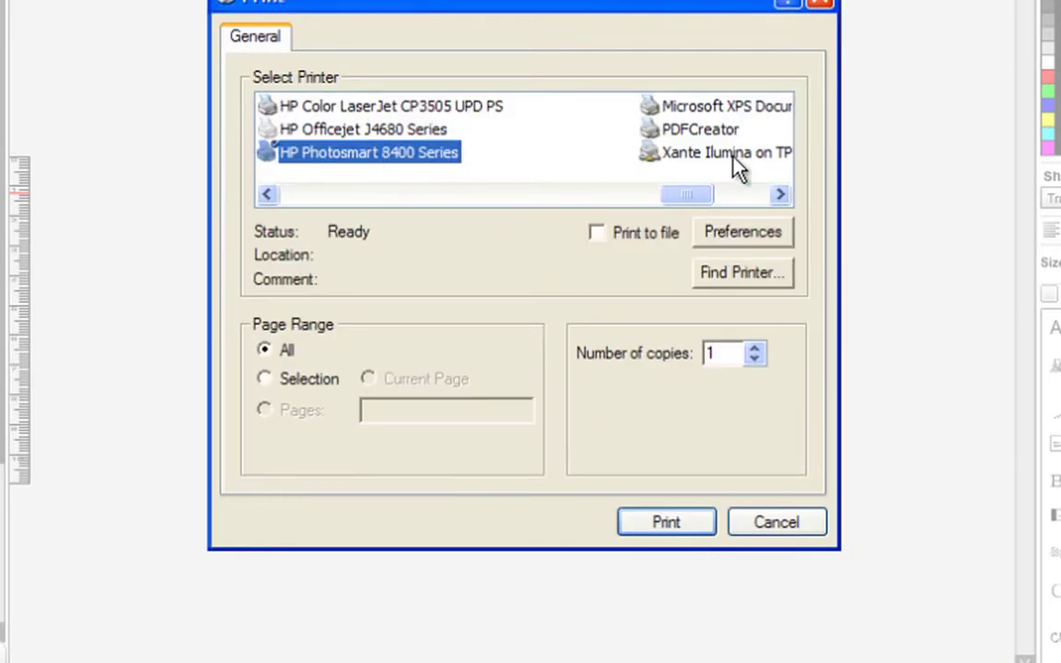
Adjust the number of copies up and back down.
click(755, 350)
click(755, 360)
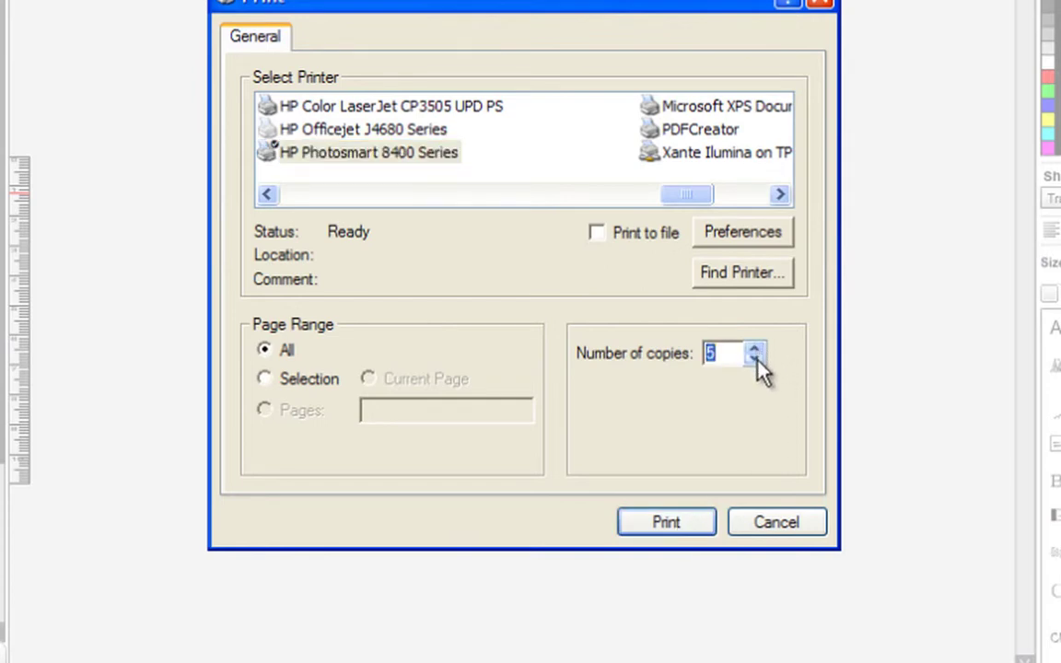
click(757, 362)
Cancel printing and load the 00005 Wallet Photos template, declining to save the current one.
click(774, 525)
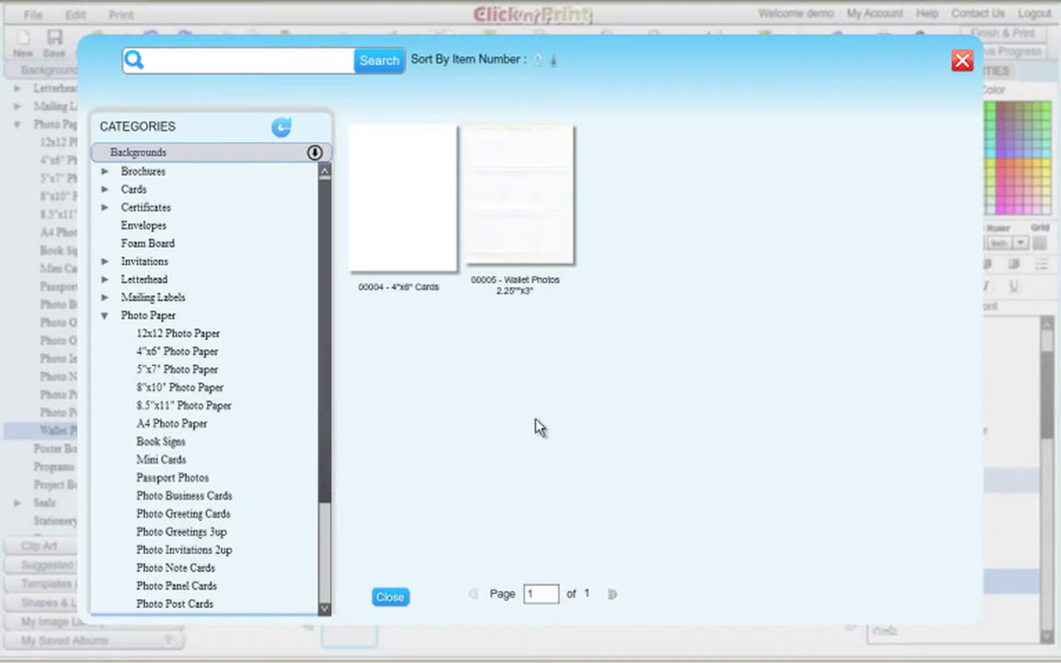
scroll(323, 366, down, 3)
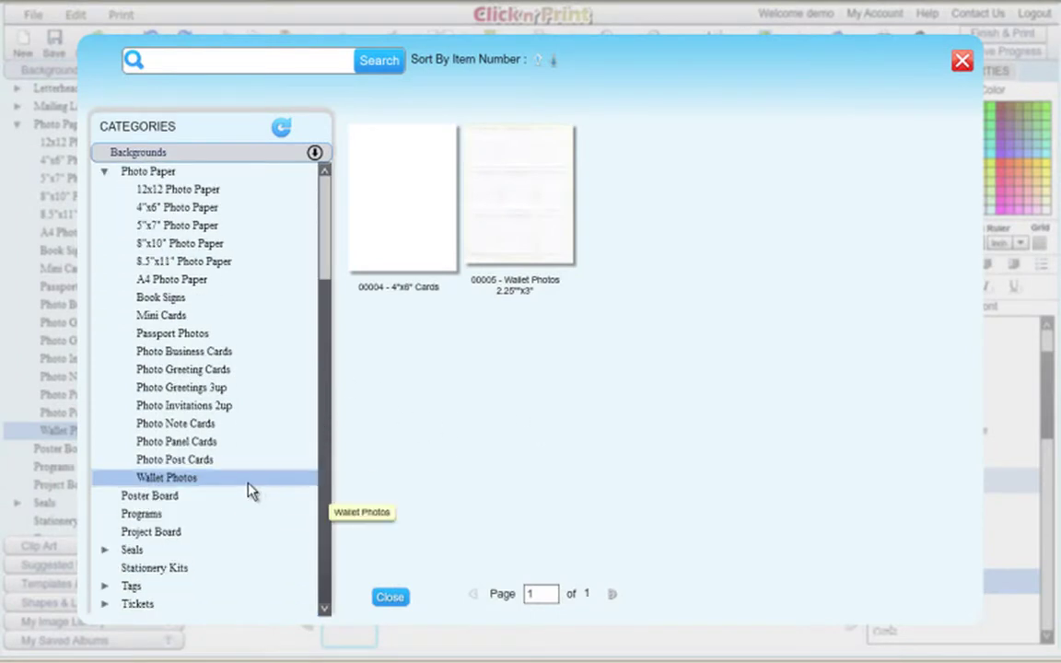
click(540, 214)
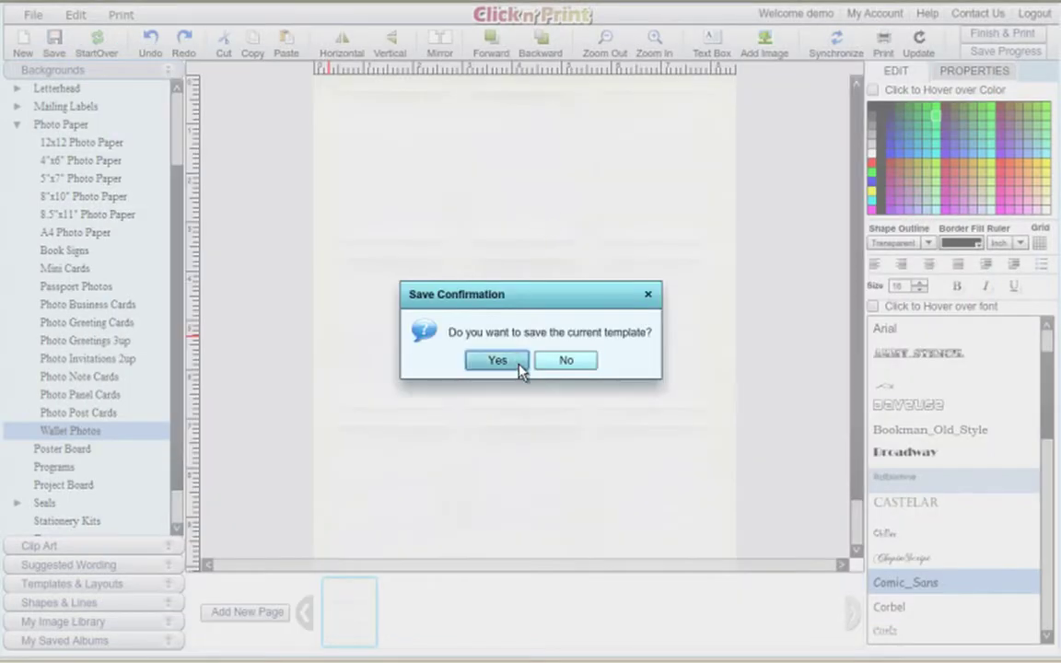
click(560, 361)
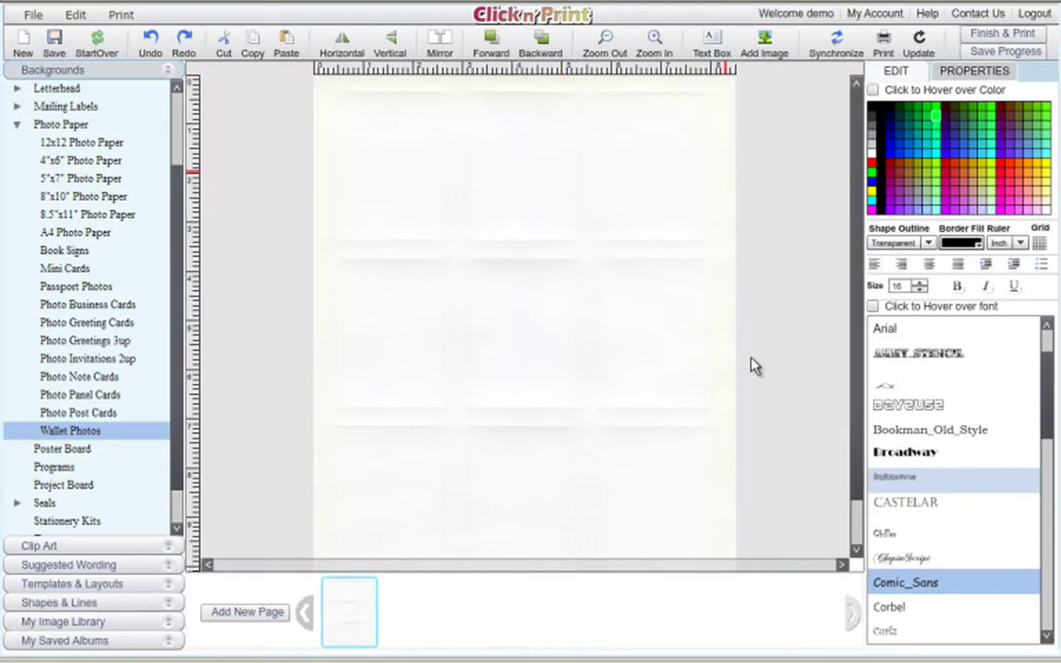
Add the Rar-wallet photo and drag it into the top-left wallet slot.
click(764, 42)
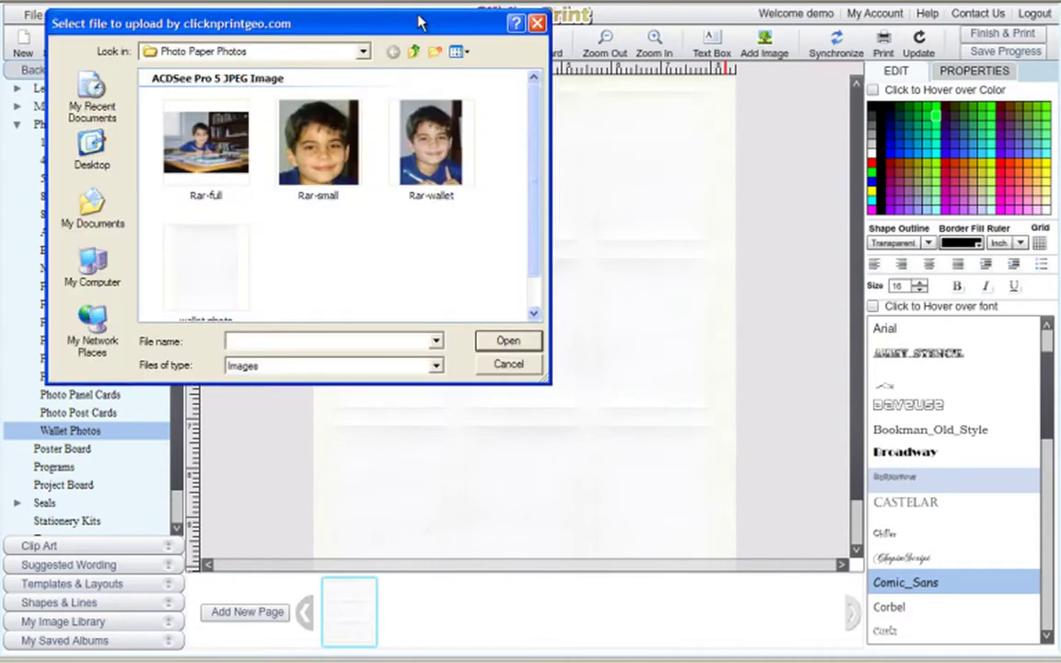
drag(419, 22, 458, 52)
click(481, 185)
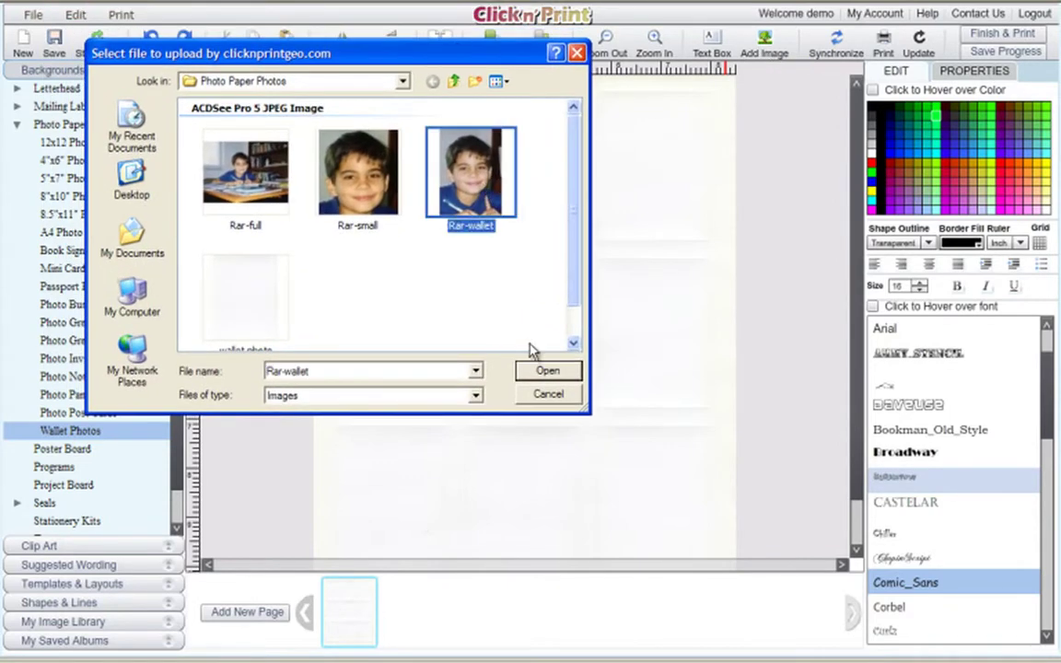
click(550, 373)
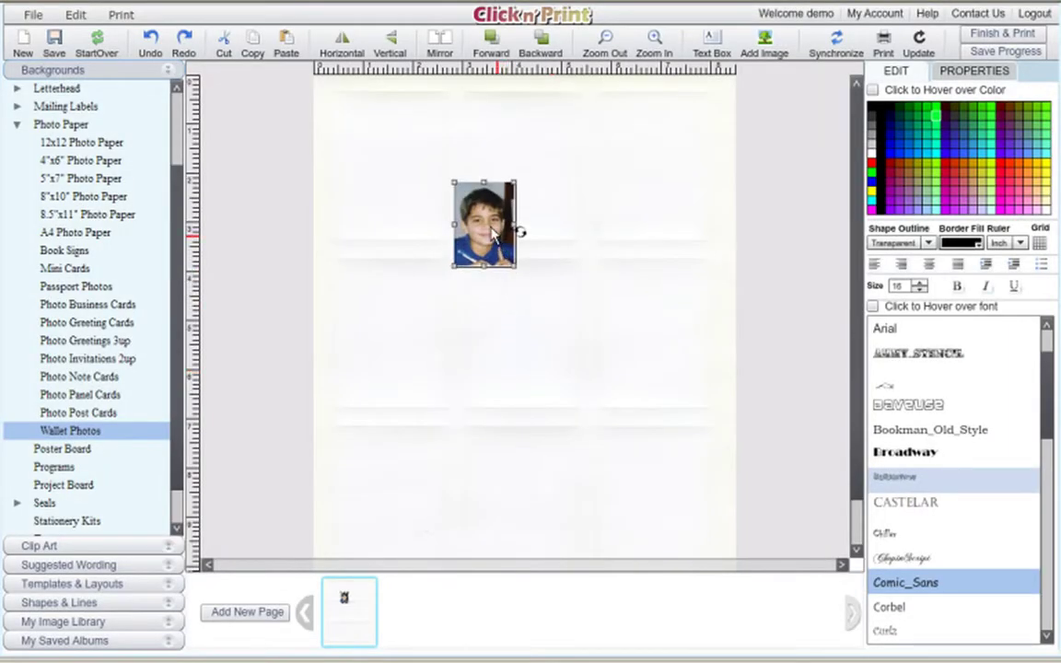
drag(499, 244, 383, 155)
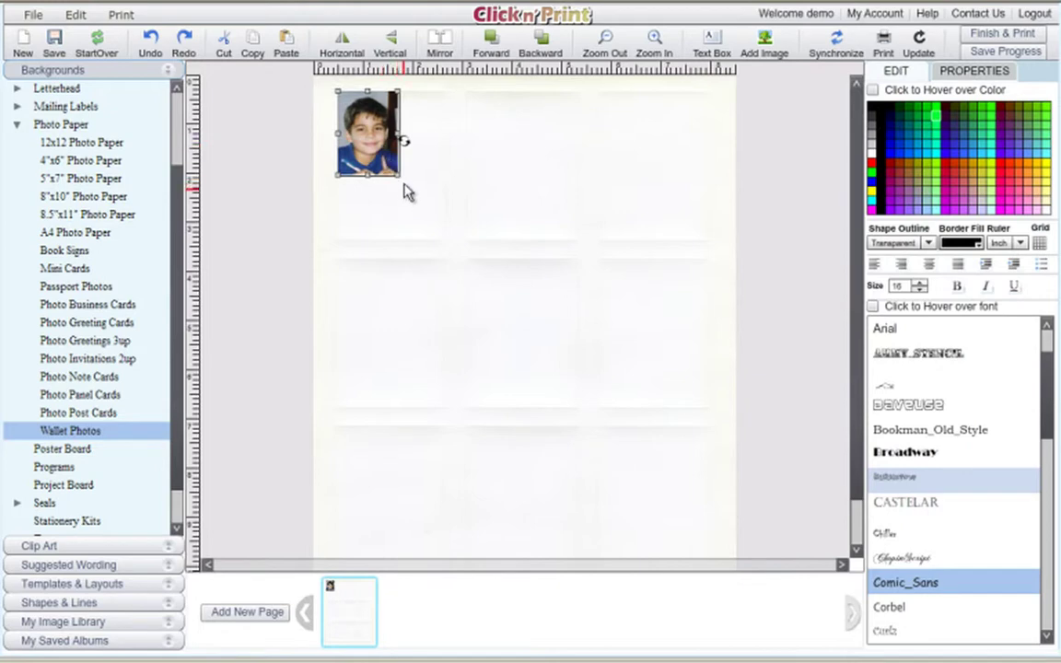
Resize the Rar-wallet photo to its slot and paste copies into the remaining grid slots.
drag(400, 177, 442, 241)
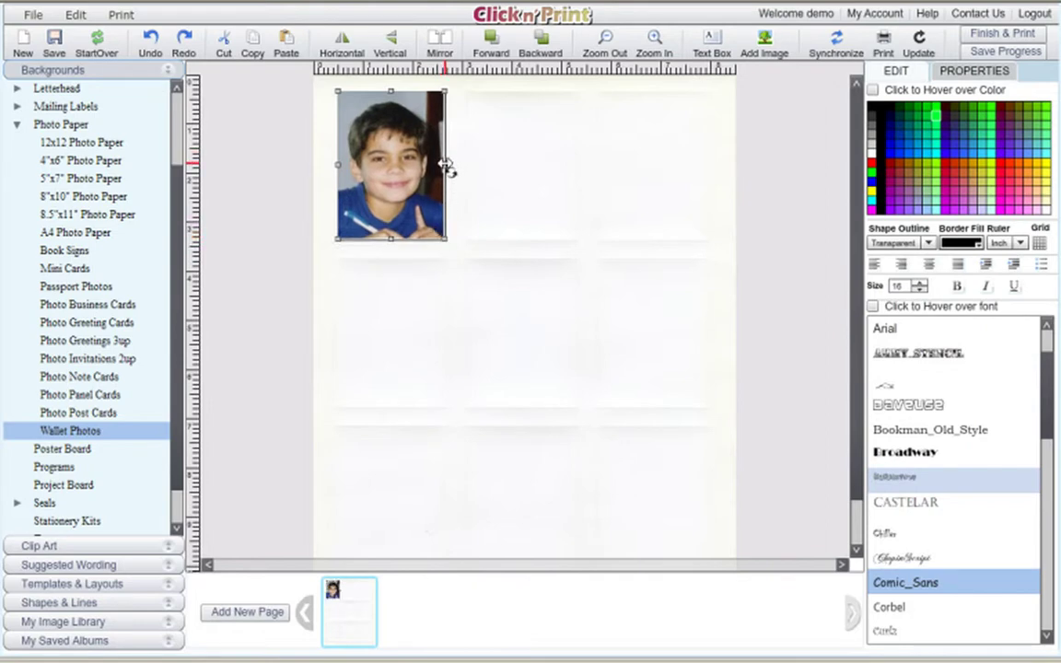
drag(446, 166, 447, 168)
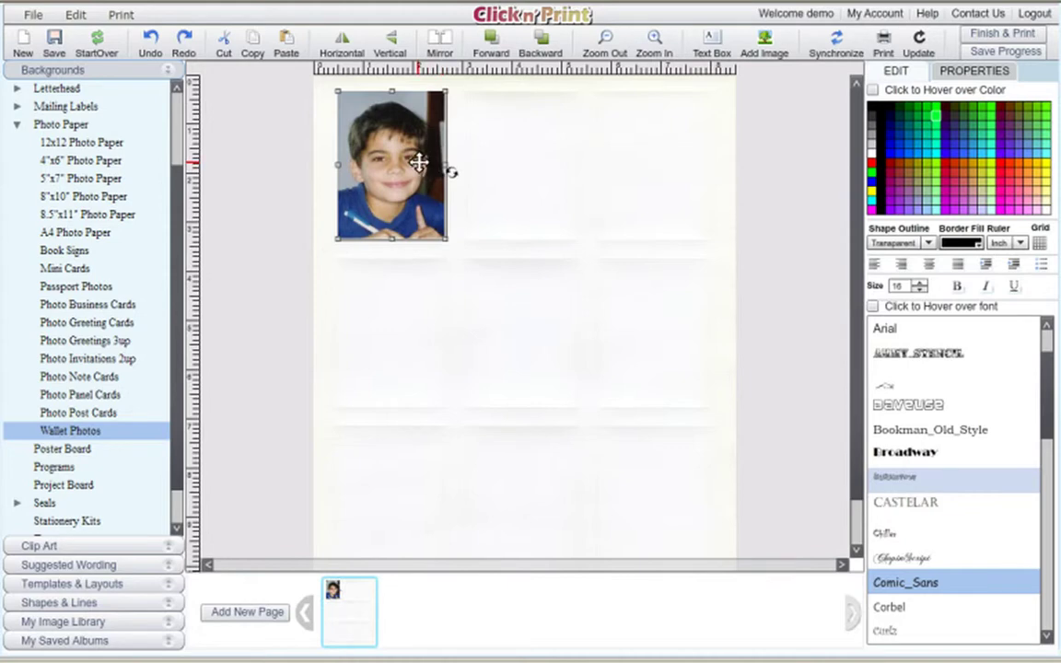
click(253, 42)
click(286, 41)
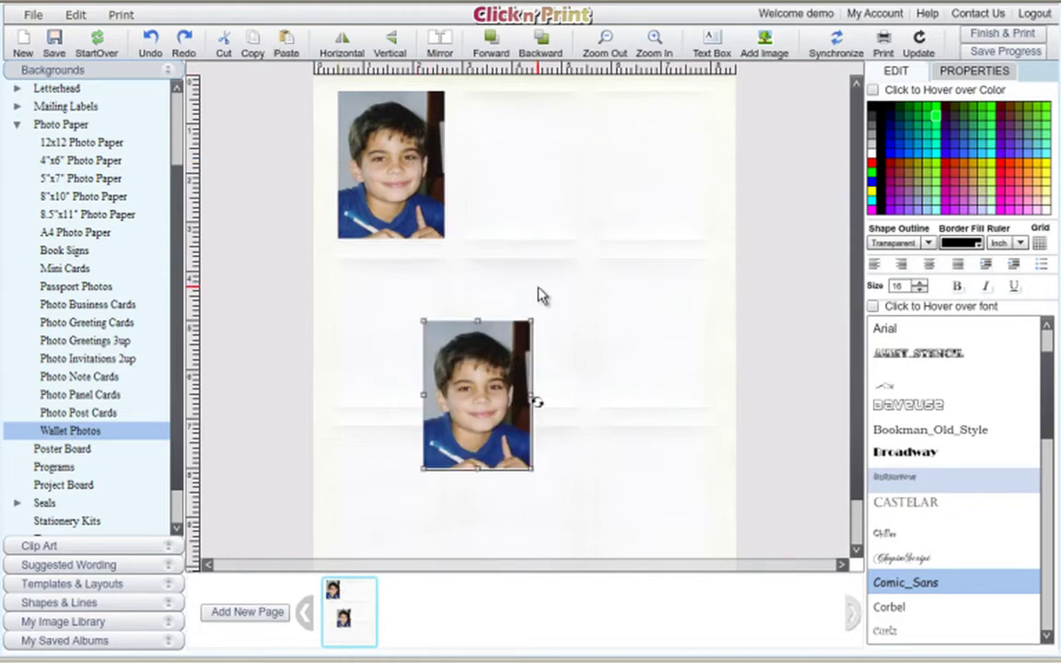
drag(491, 389, 534, 159)
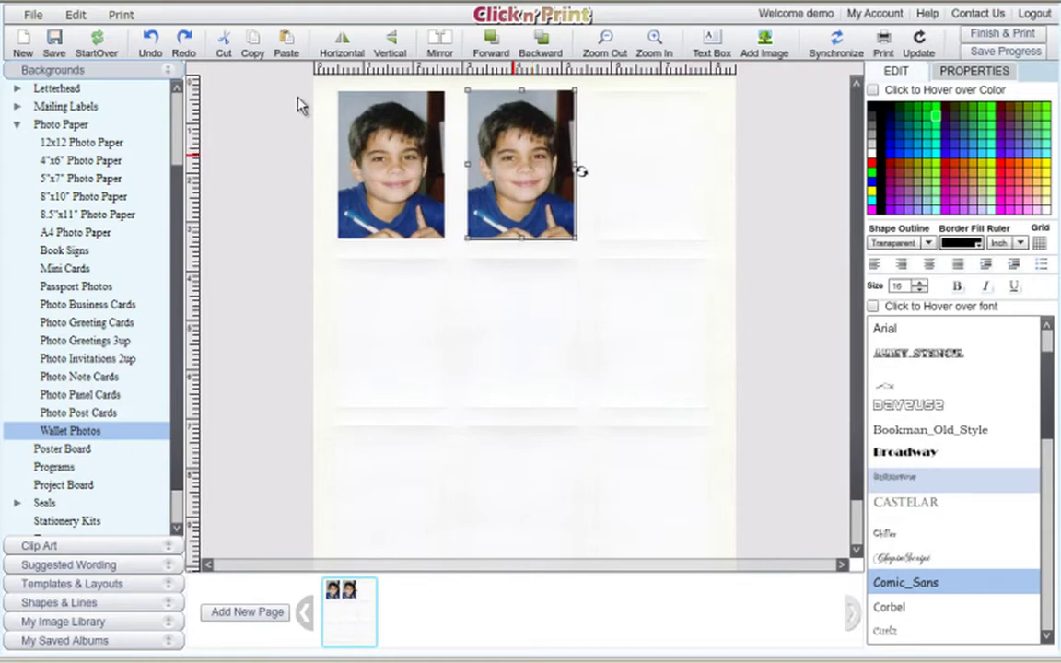
click(284, 41)
drag(479, 438, 650, 202)
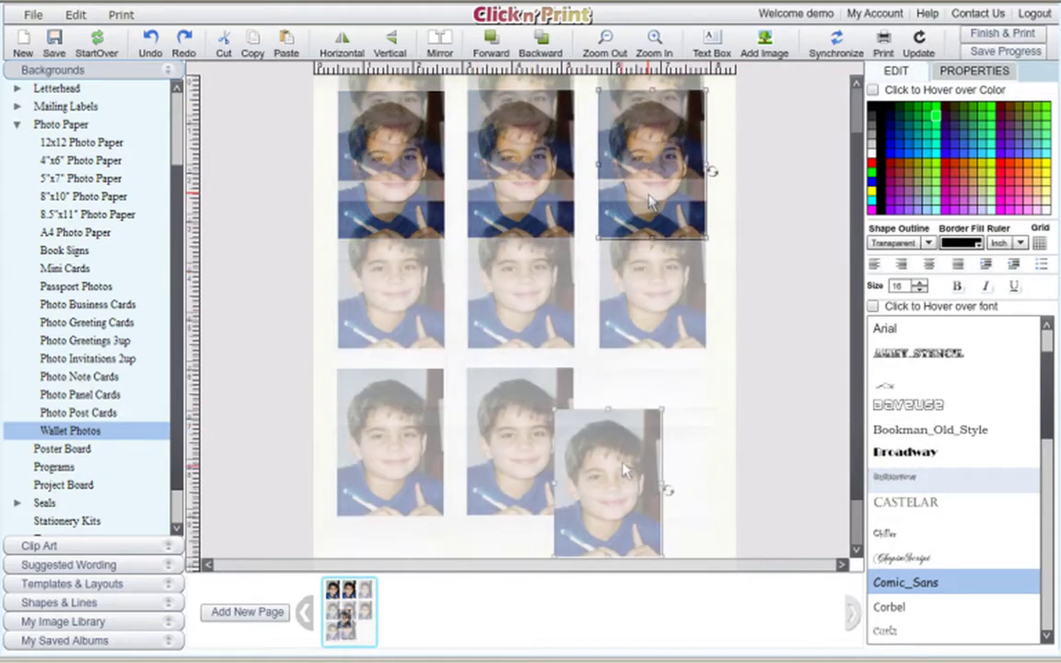
drag(623, 469, 670, 431)
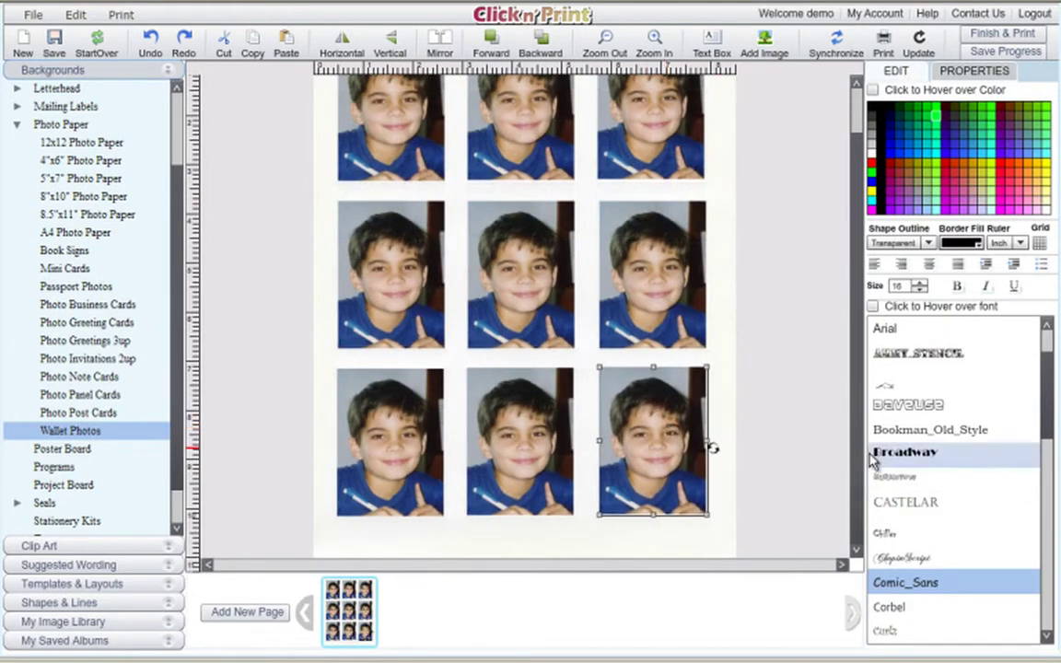
Zoom in on the sheet and nudge the top-middle photo into alignment.
scroll(855, 422, up, 2)
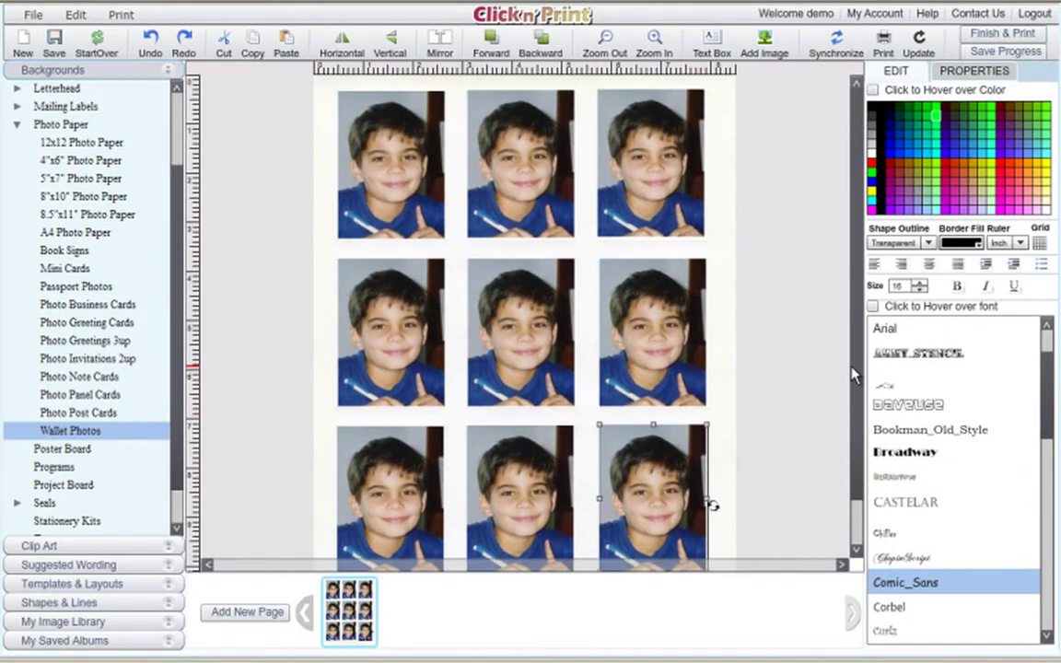
click(681, 188)
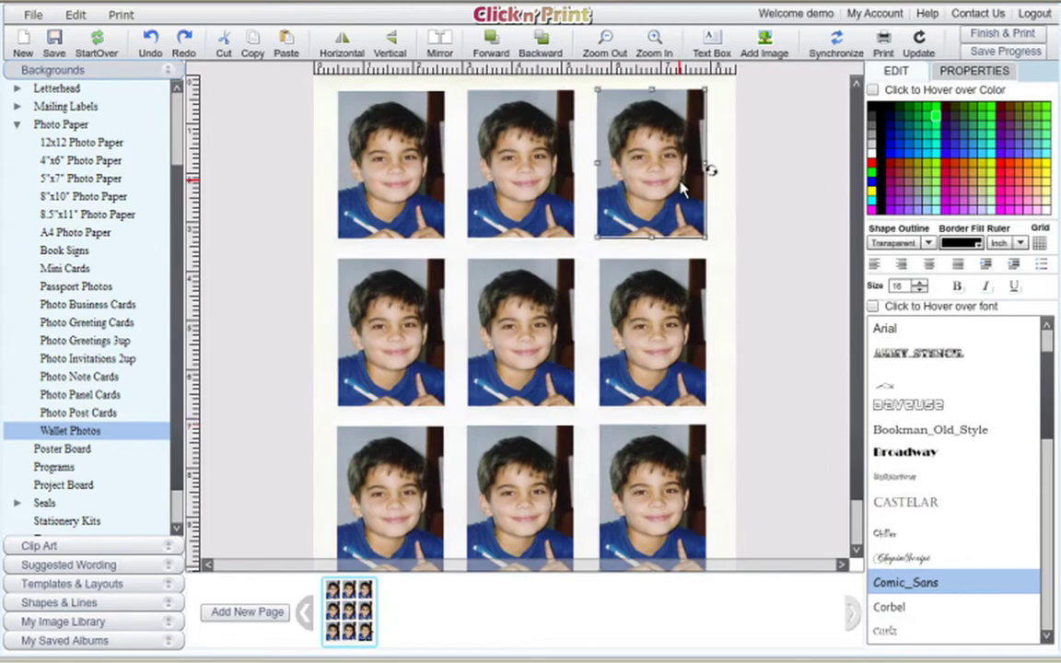
click(656, 40)
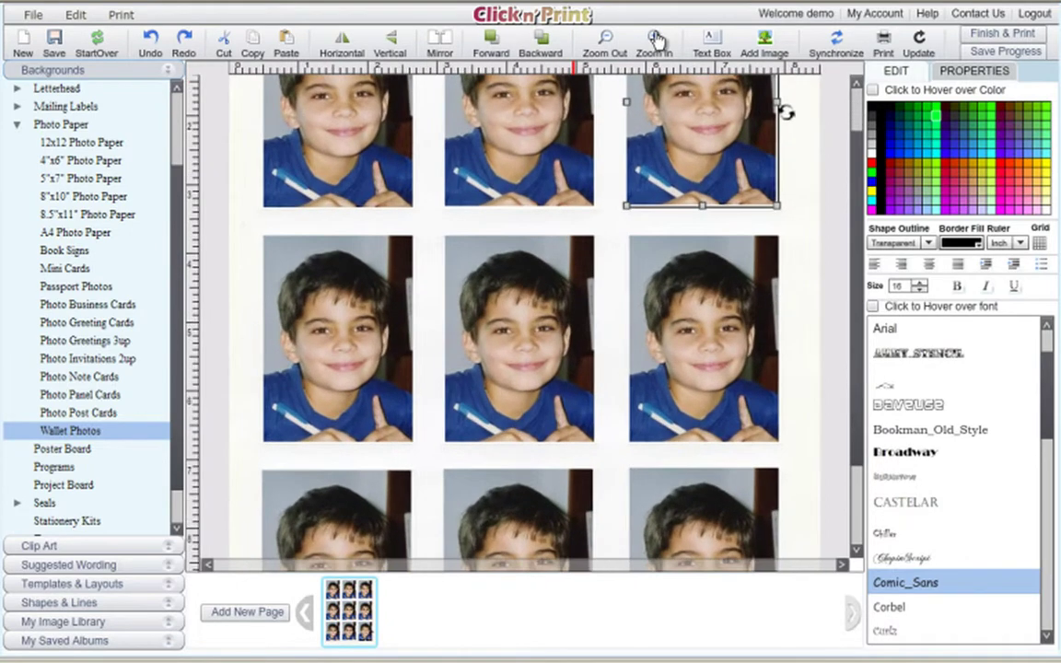
click(655, 39)
drag(860, 406, 848, 311)
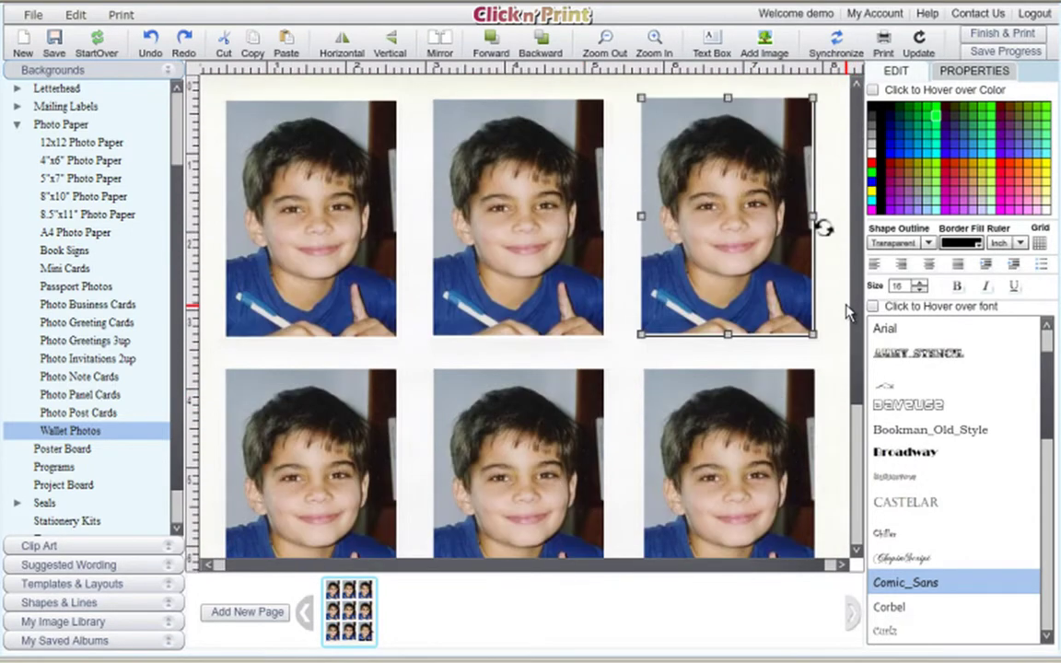
scroll(848, 322, down, 1)
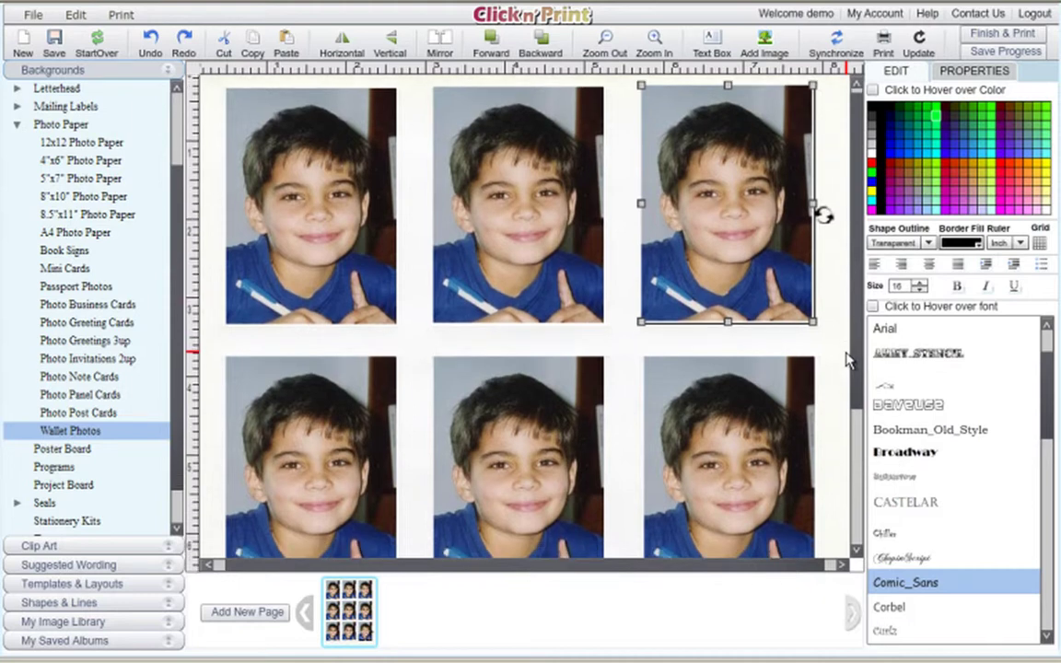
click(544, 315)
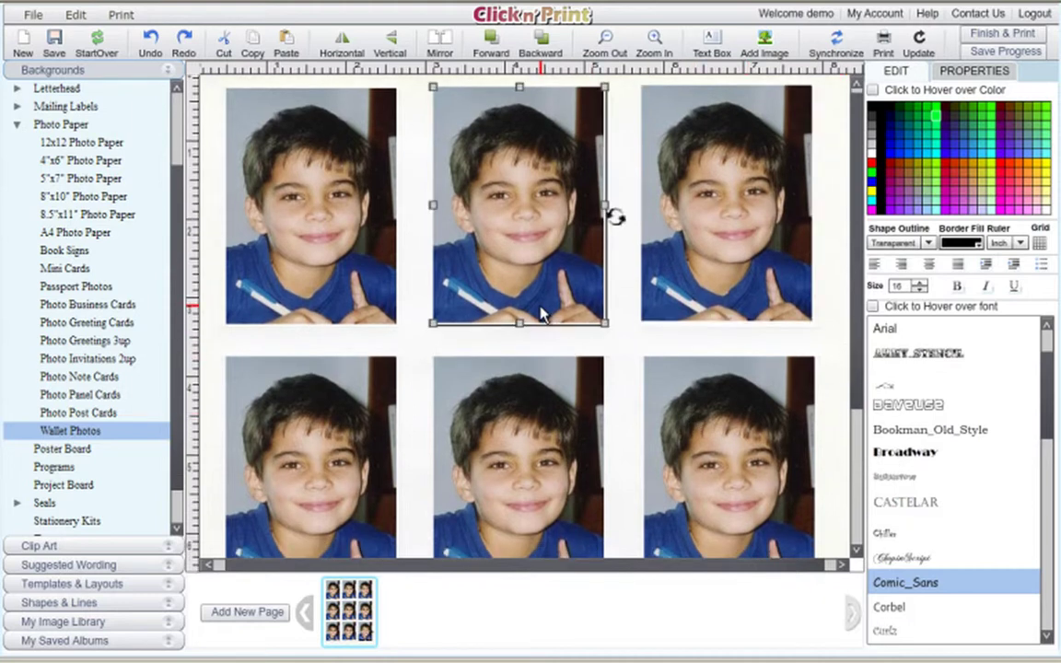
drag(544, 315, 544, 317)
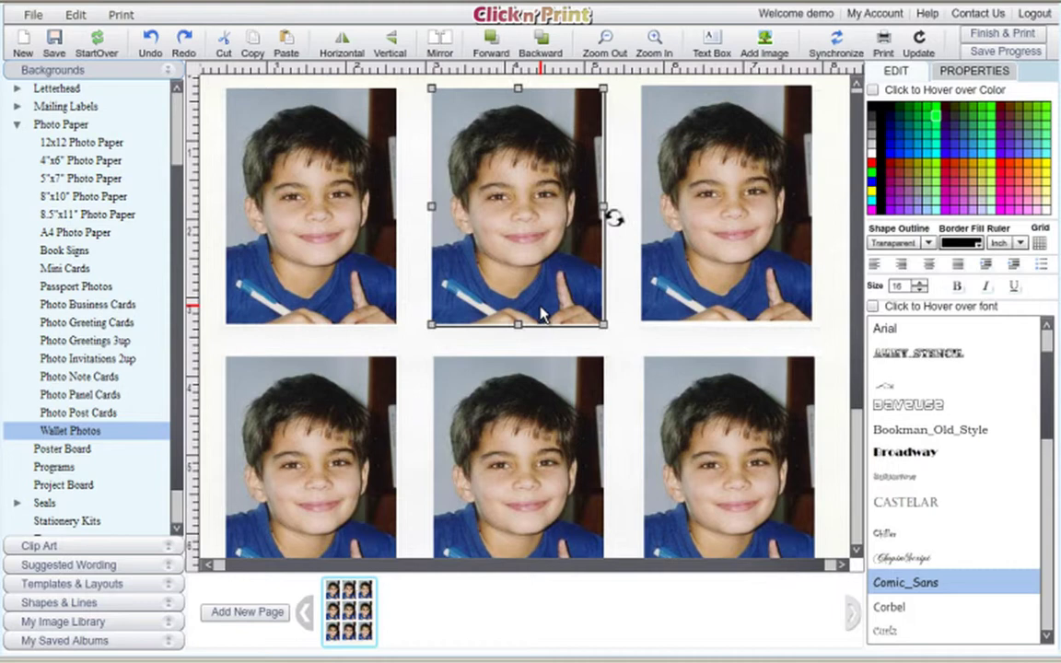
Nudge the top-left and lower-left wallet photos slightly right into alignment.
click(378, 247)
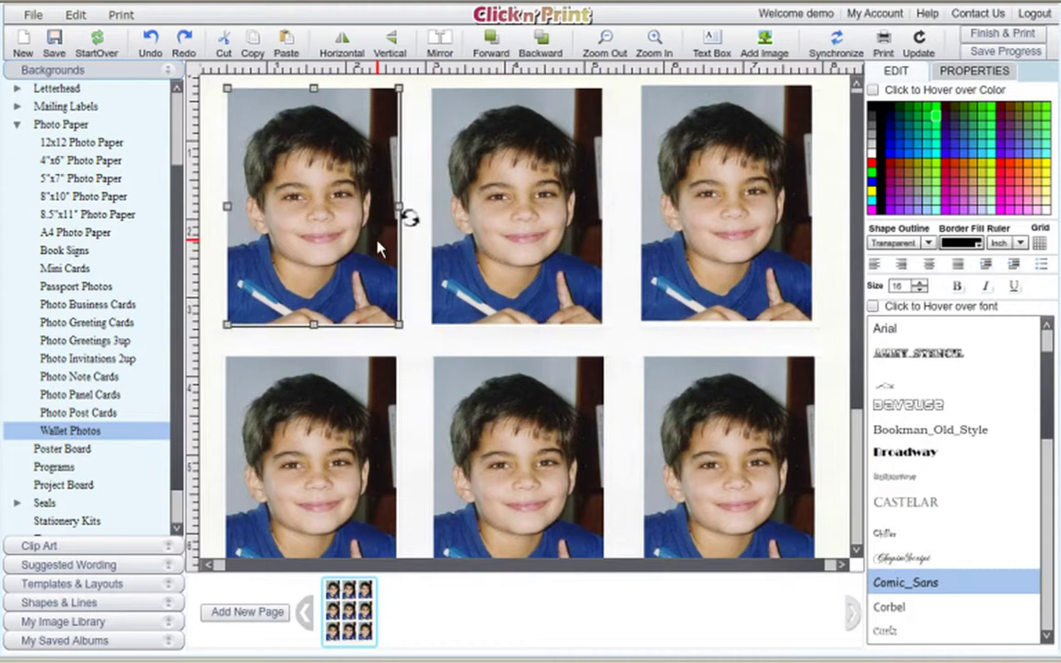
drag(377, 247, 380, 249)
click(366, 465)
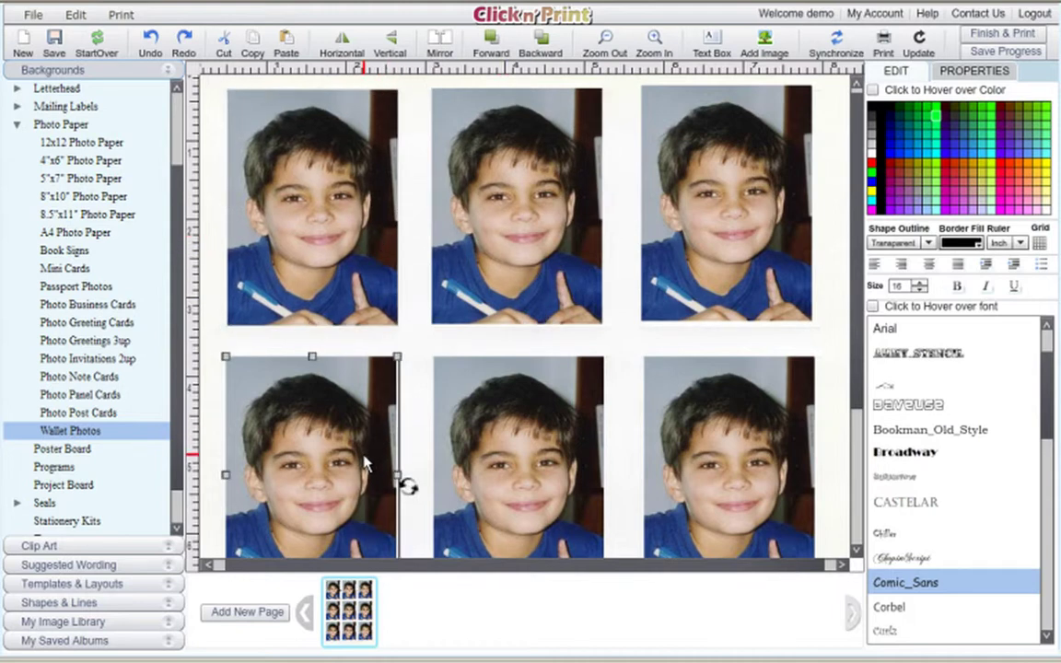
drag(366, 465, 367, 466)
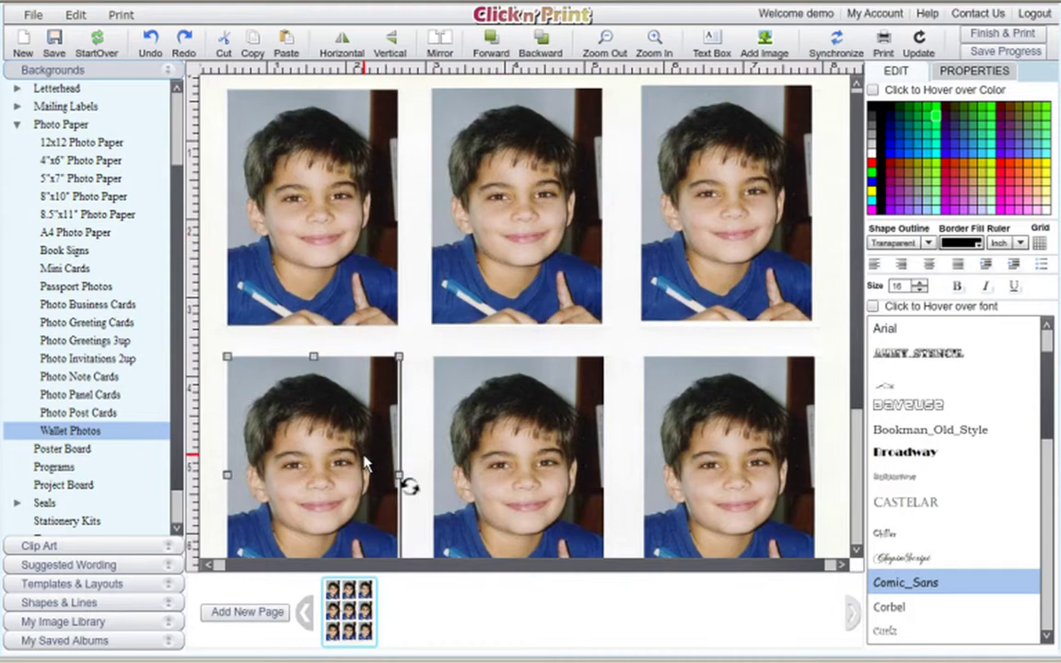
click(526, 433)
click(719, 463)
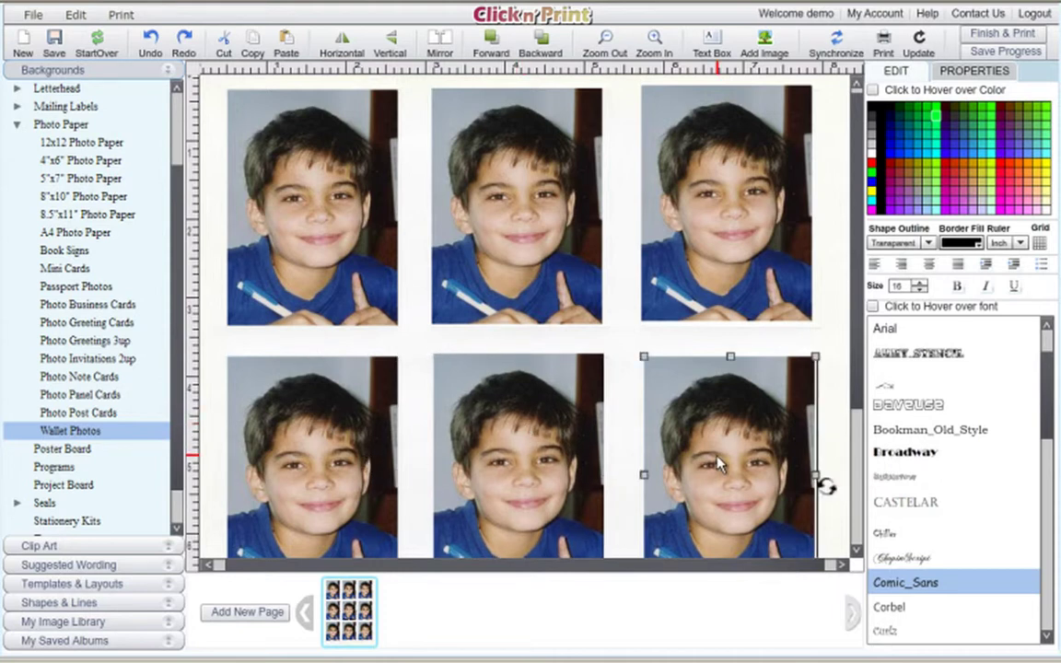
click(551, 468)
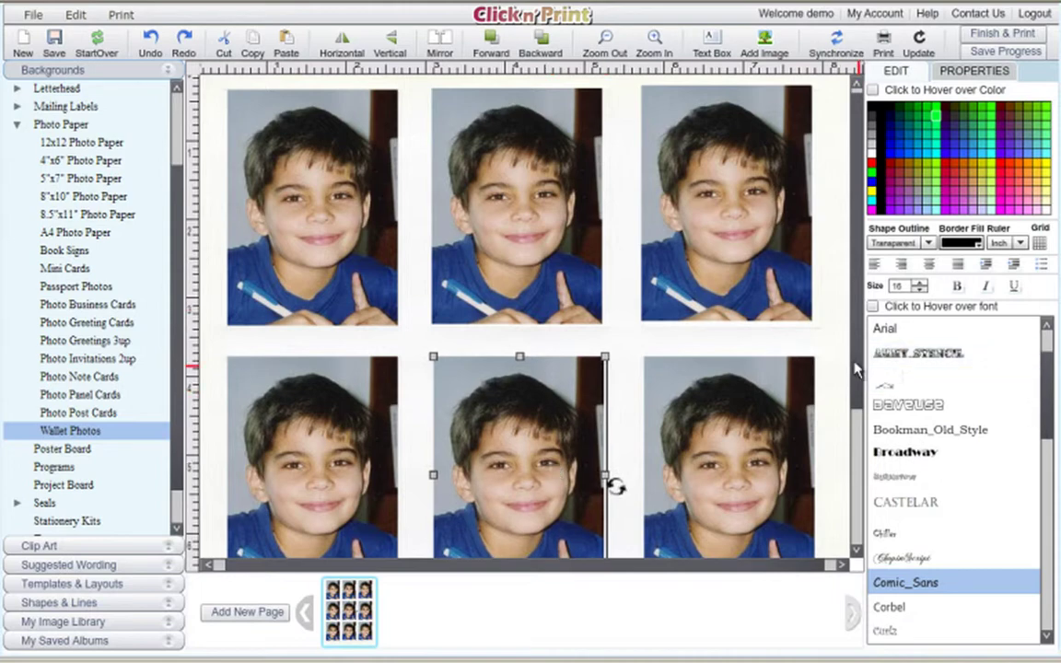
Nudge the lower-middle, lower-left and lower-right photos into alignment and zoom back out.
scroll(853, 405, down, 3)
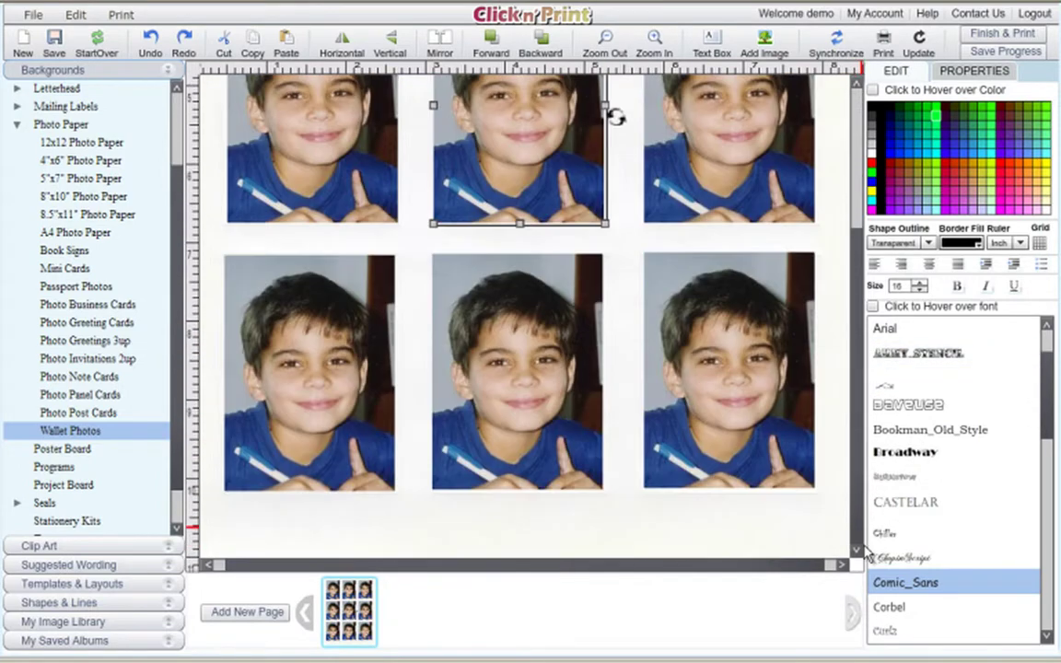
click(728, 406)
click(541, 355)
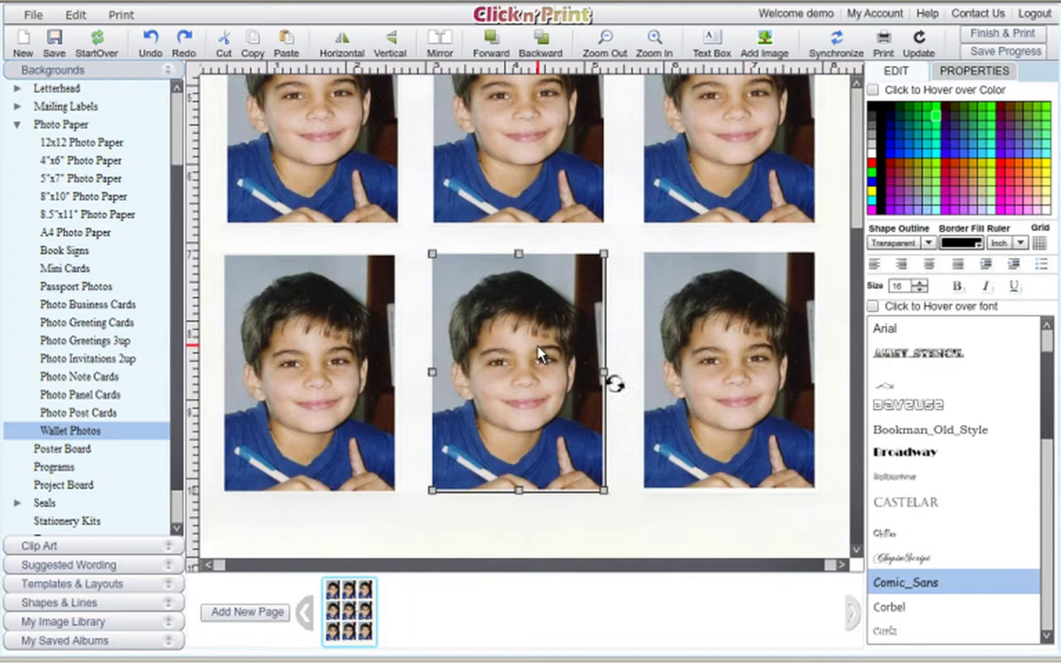
drag(540, 355, 543, 357)
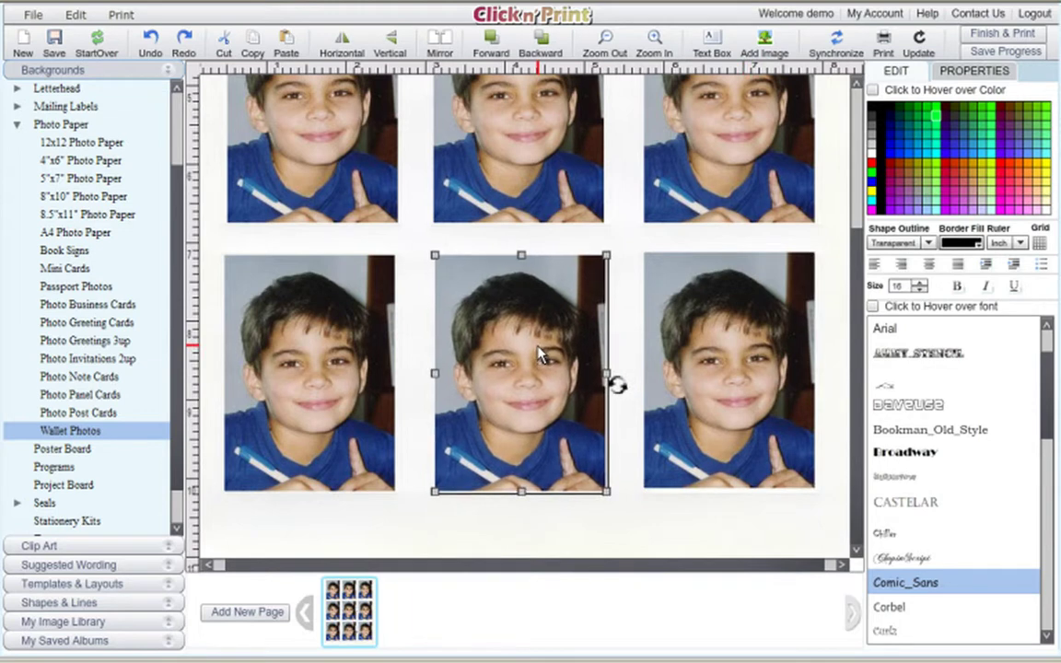
drag(350, 345, 354, 342)
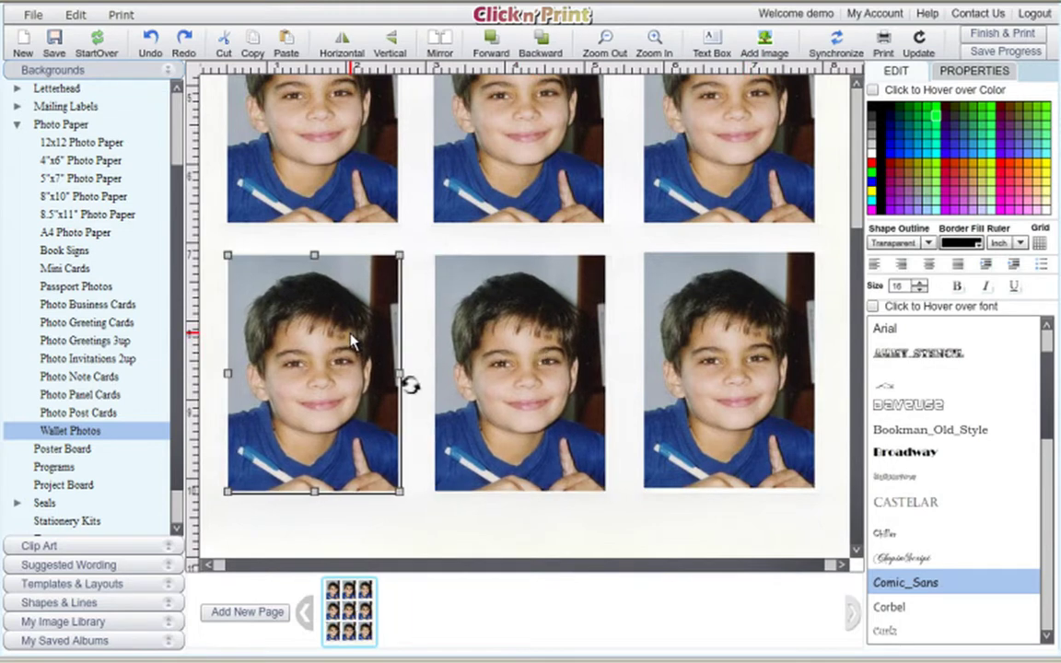
click(691, 433)
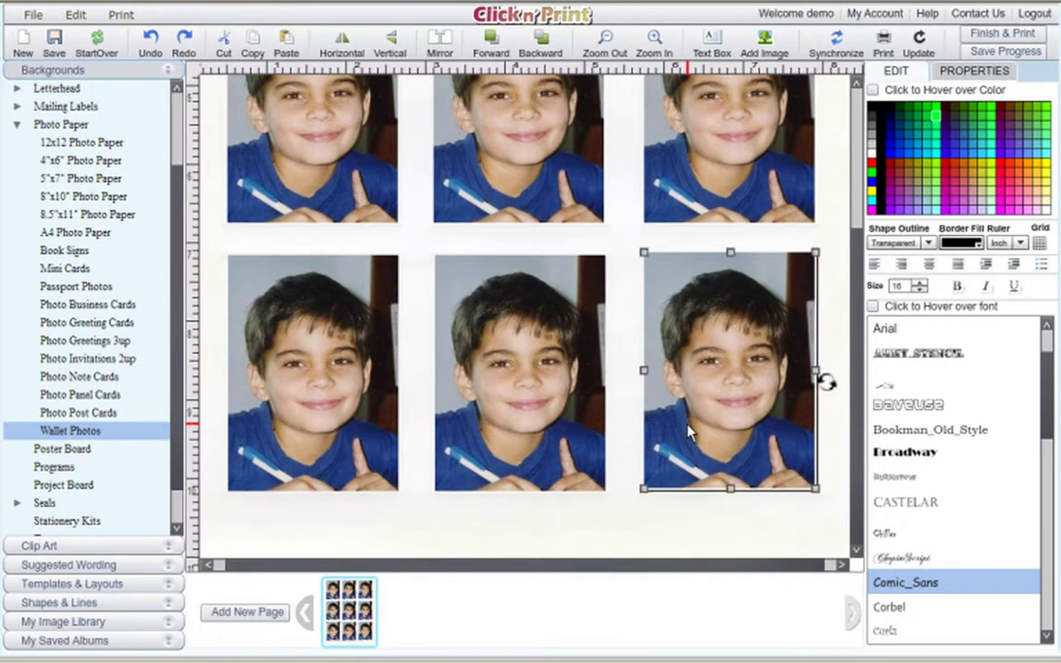
drag(688, 426, 687, 427)
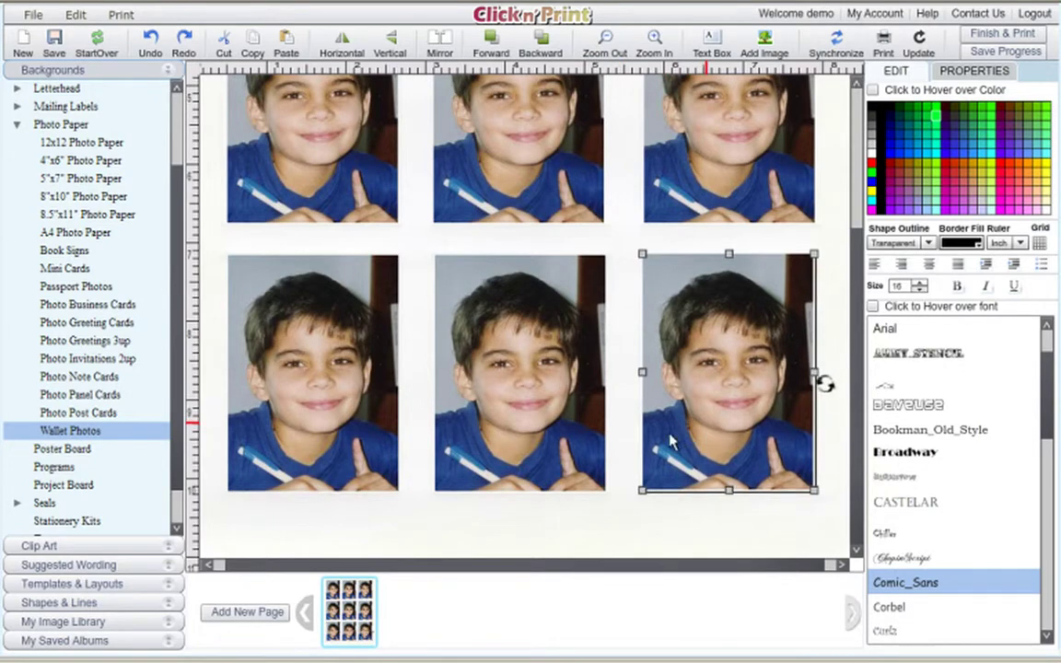
scroll(856, 244, up, 5)
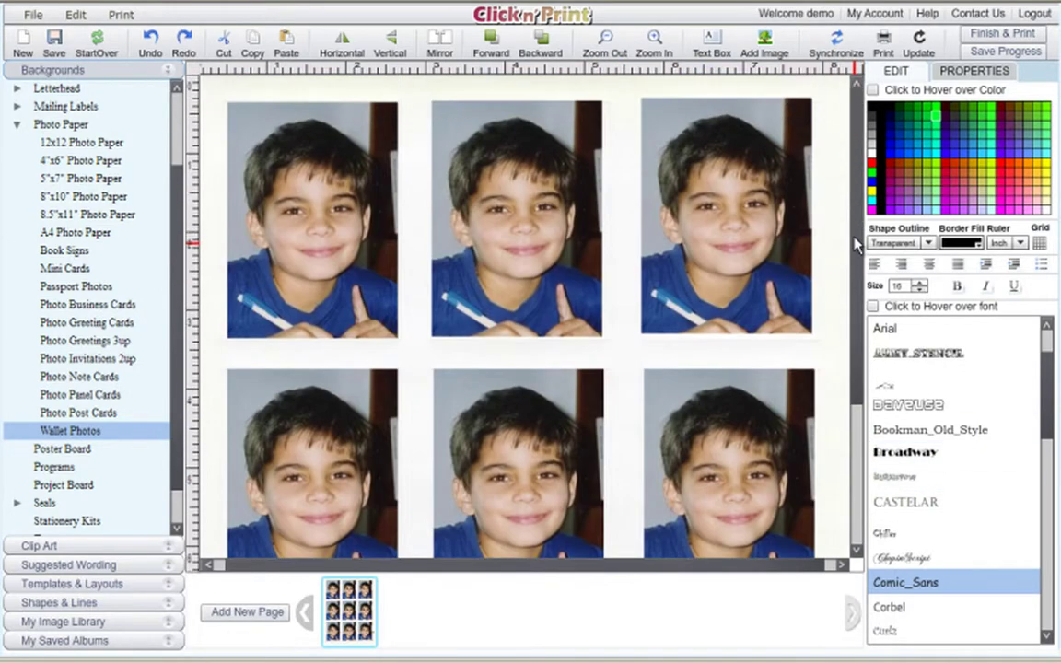
click(606, 42)
Zoom out to the whole sheet and insert the Rar-small photo from the Photo Paper Photos folder.
click(606, 41)
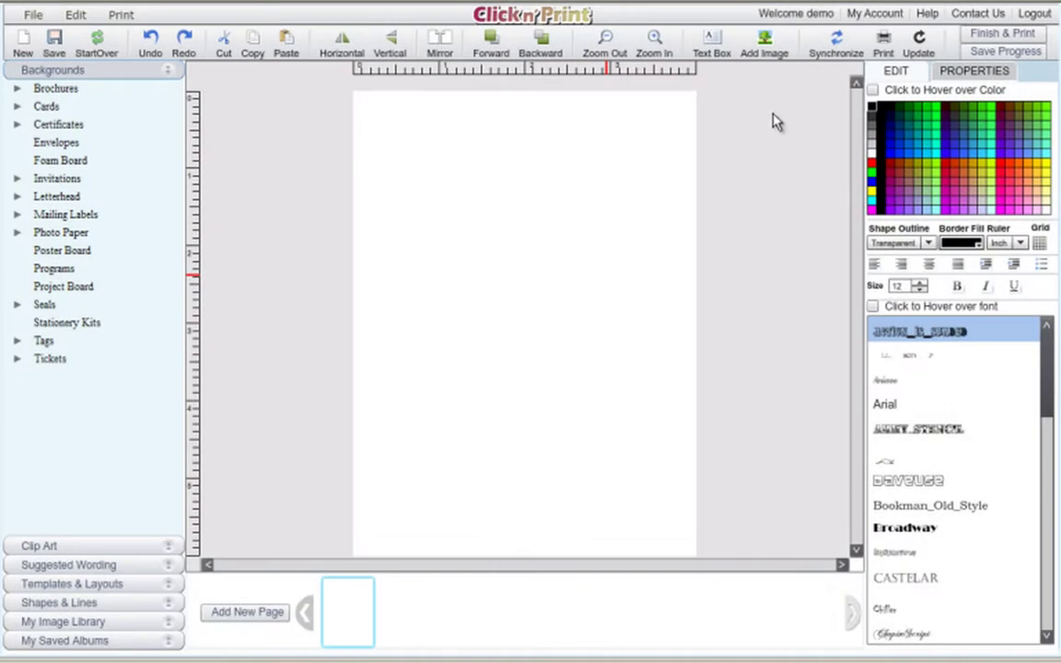
click(767, 46)
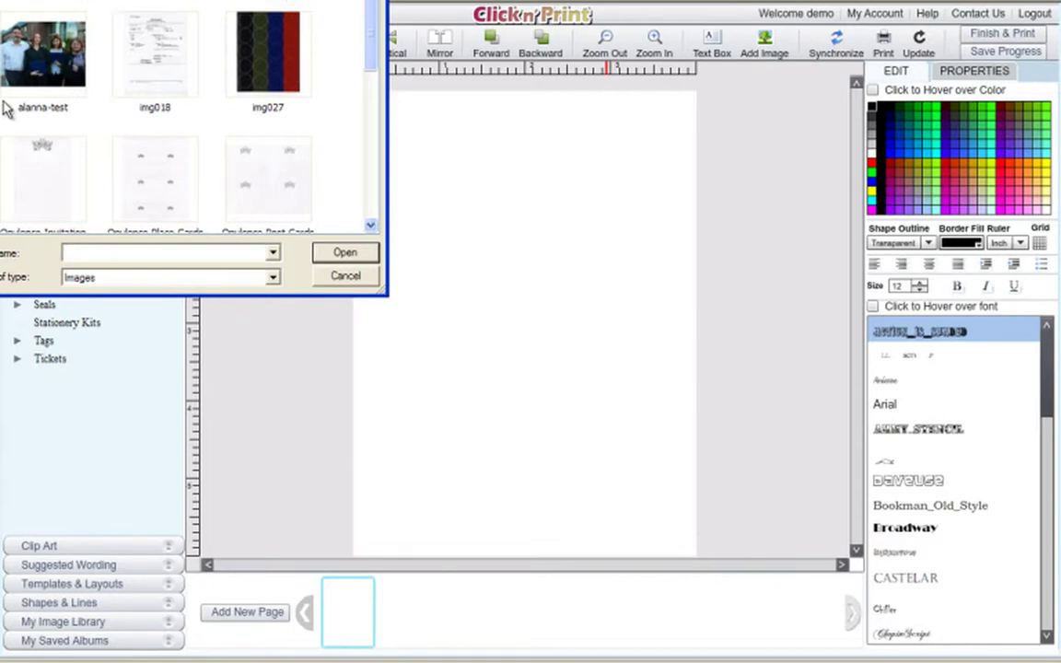
drag(373, 55, 380, 126)
scroll(285, 99, down, 2)
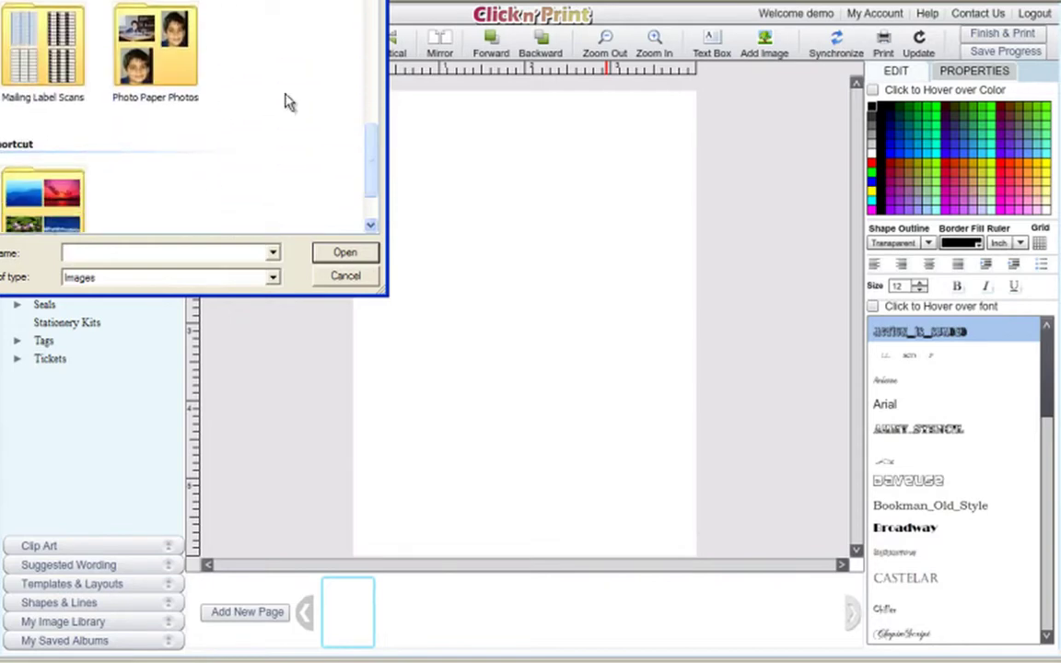
double_click(164, 35)
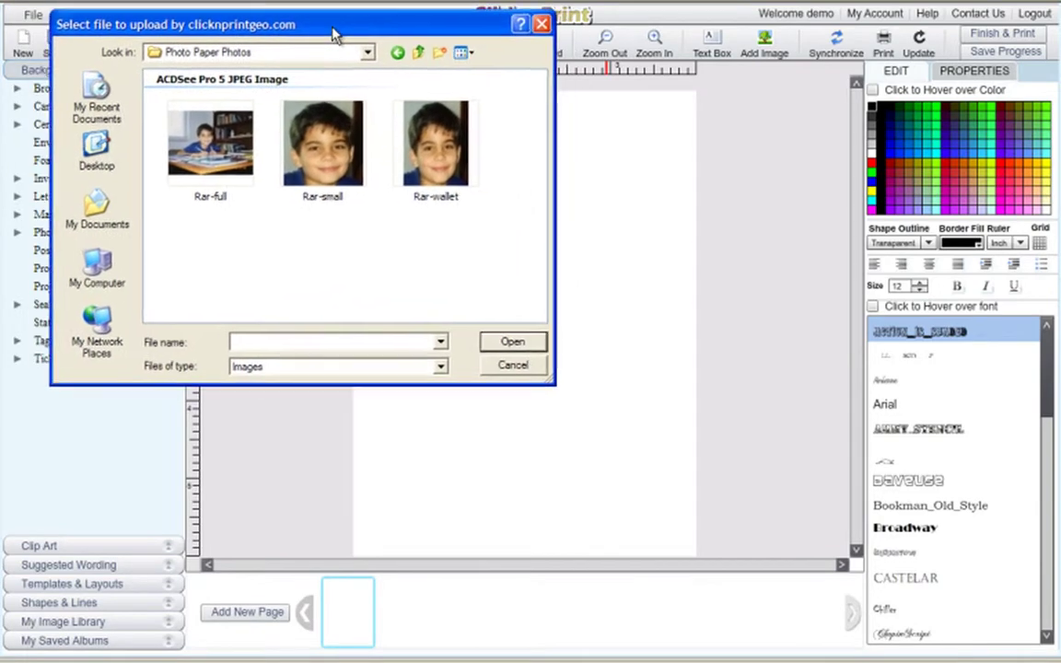
click(323, 168)
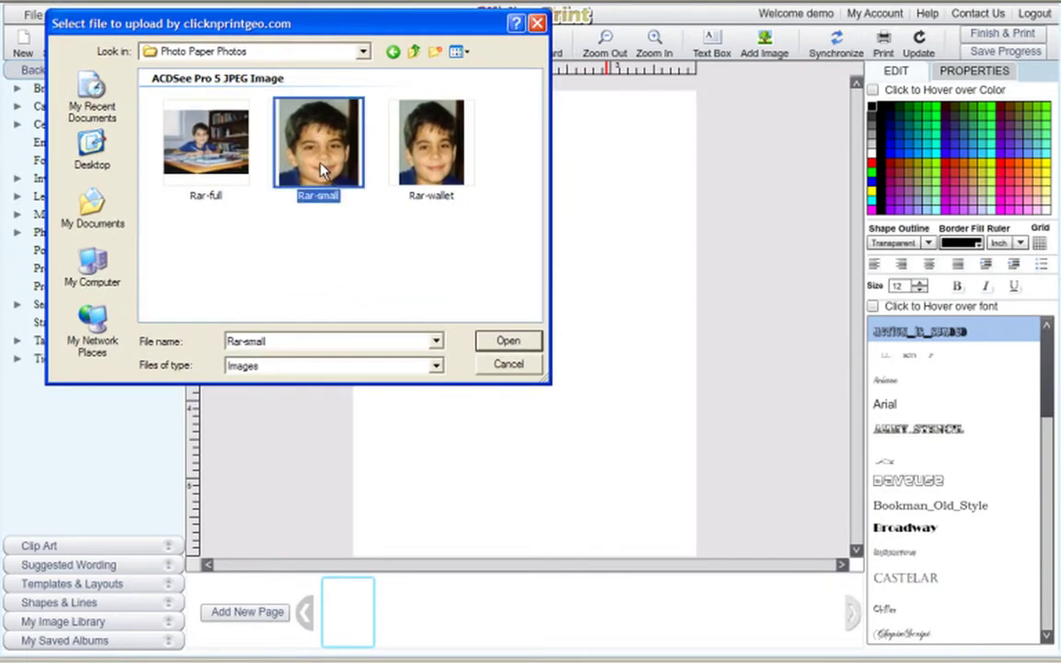
click(506, 343)
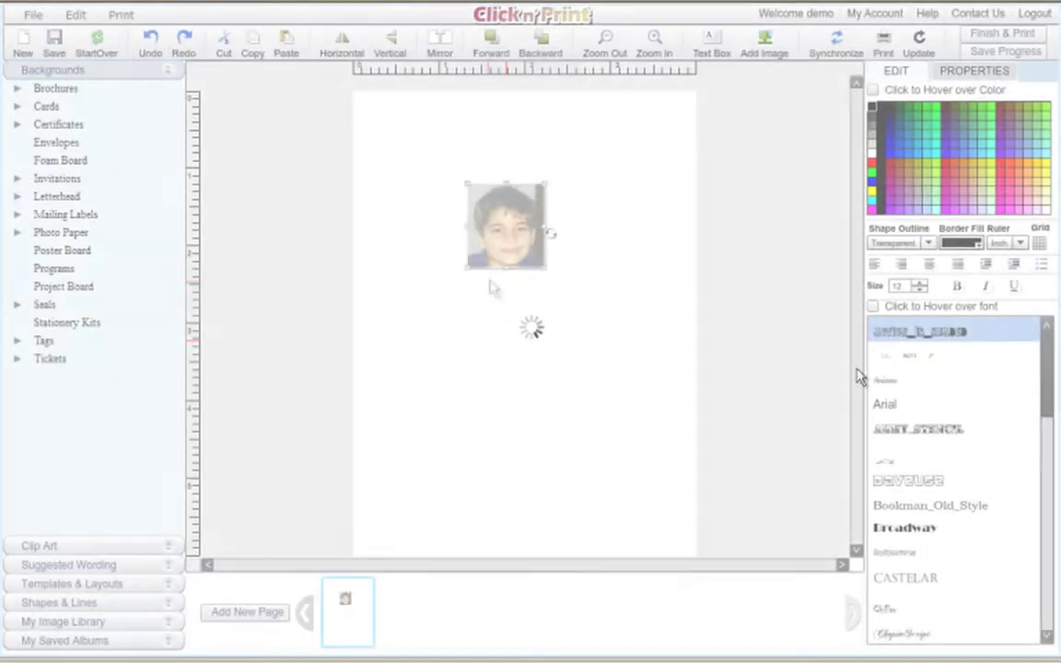
Enlarge the boy's photo and move it to the lower-left area of the page.
drag(545, 271, 600, 337)
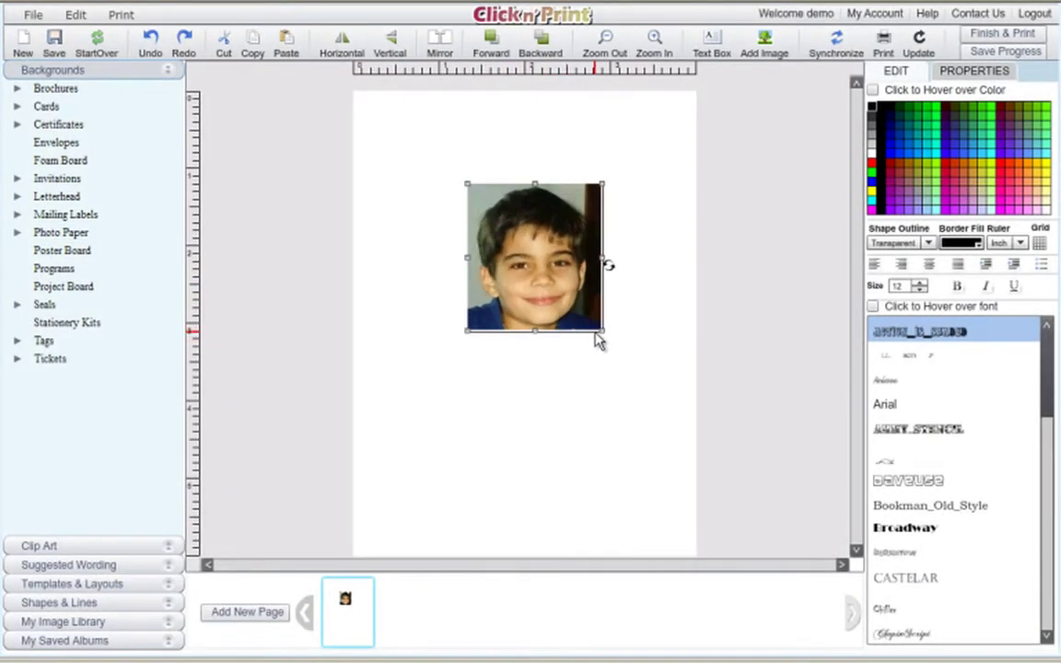
drag(558, 253, 474, 432)
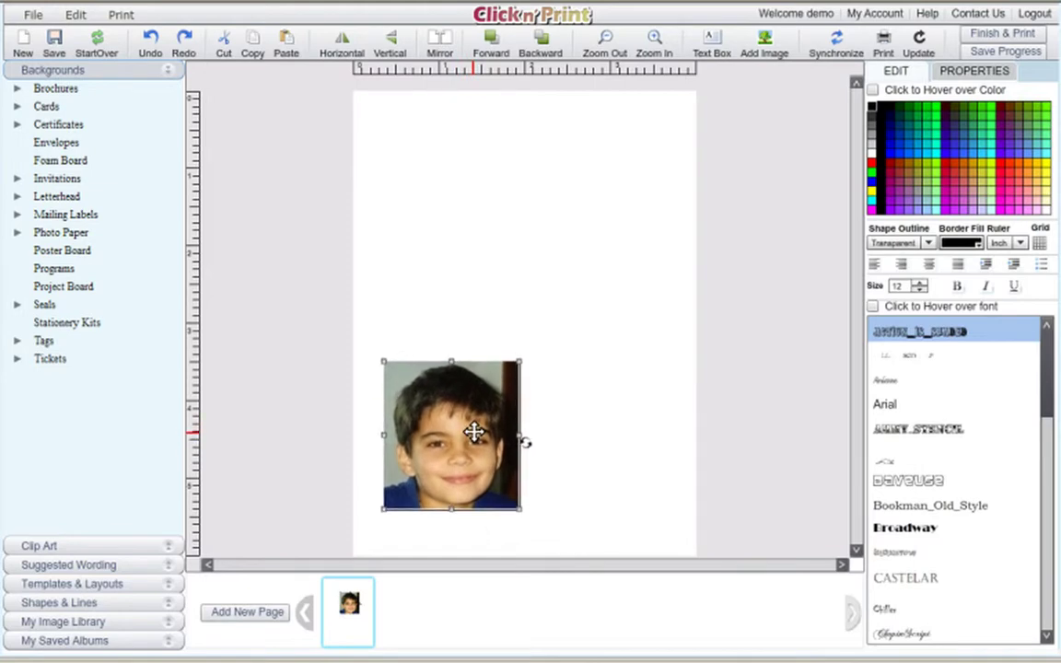
click(556, 449)
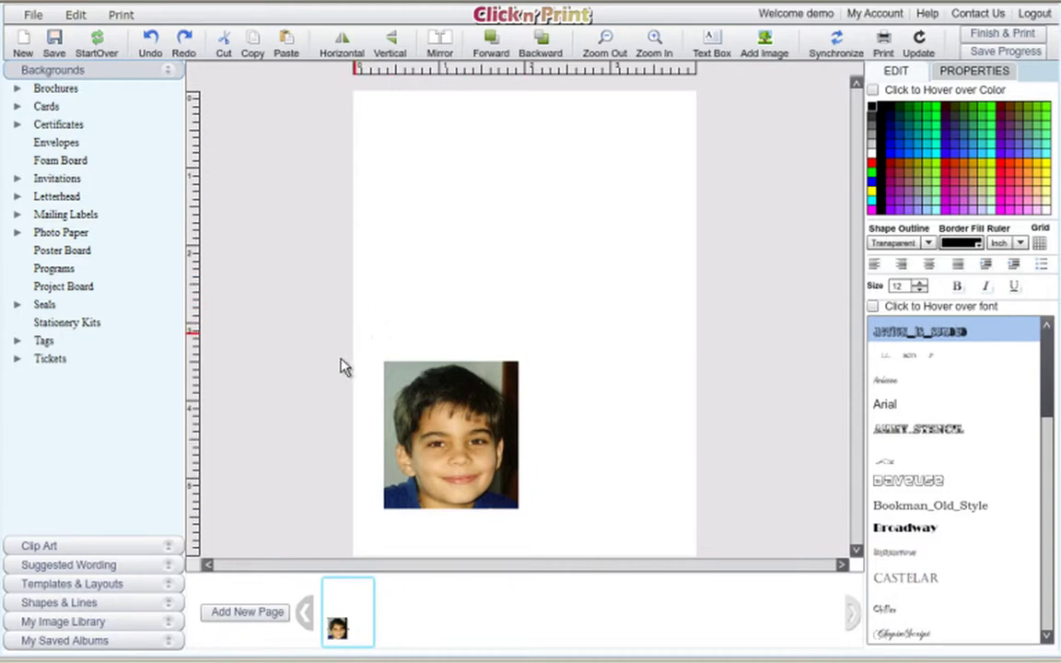
Insert the Birthday Party clip art from the Birthday theme and stretch it across the page top.
click(173, 550)
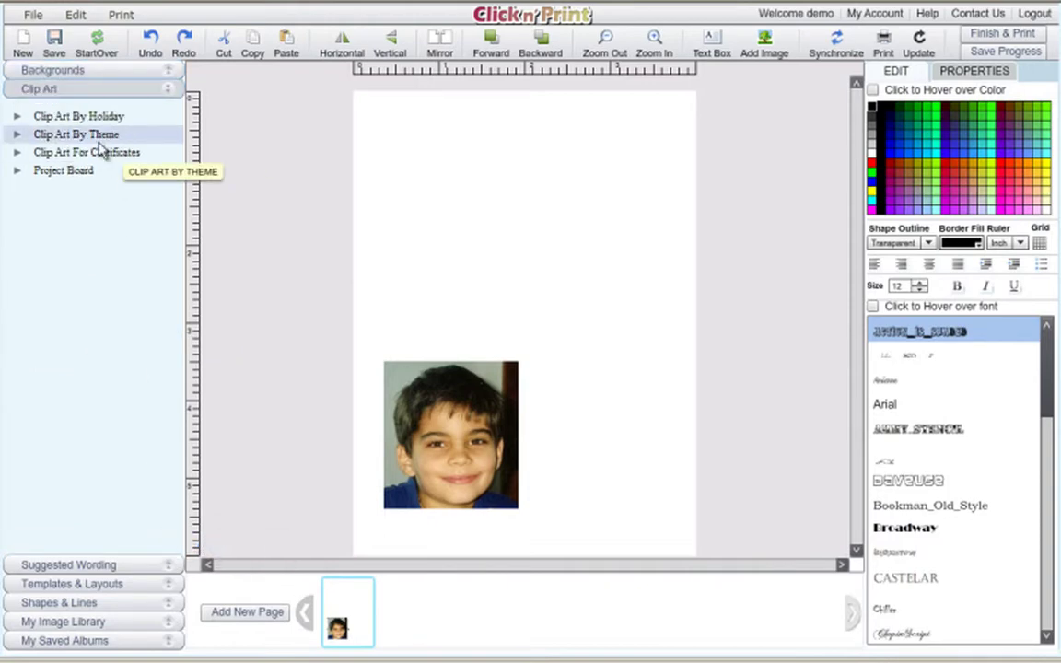
click(19, 136)
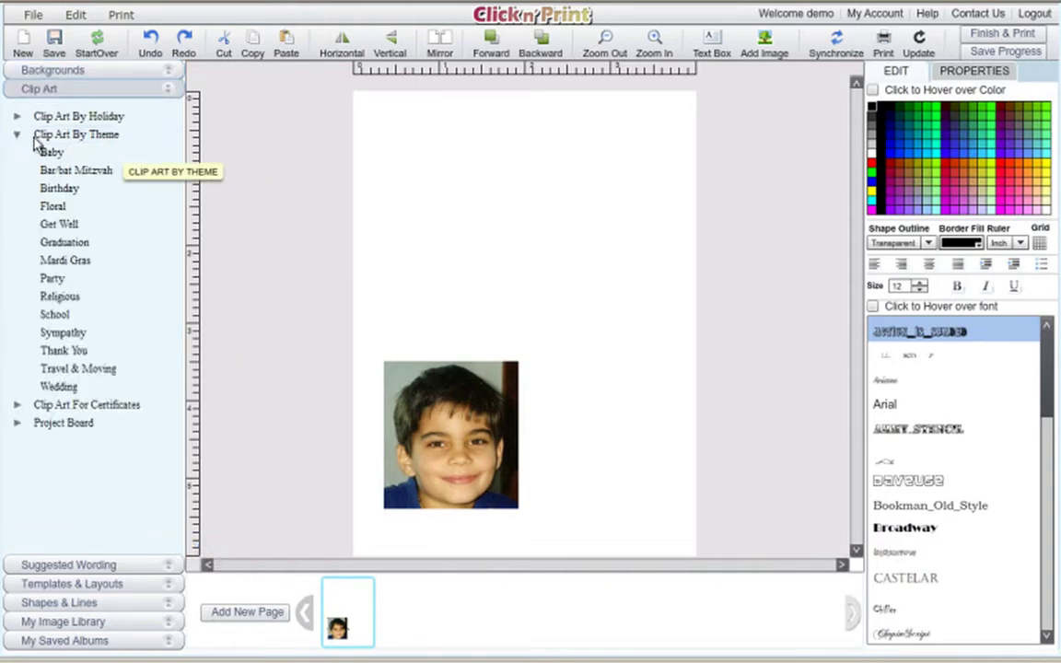
click(72, 194)
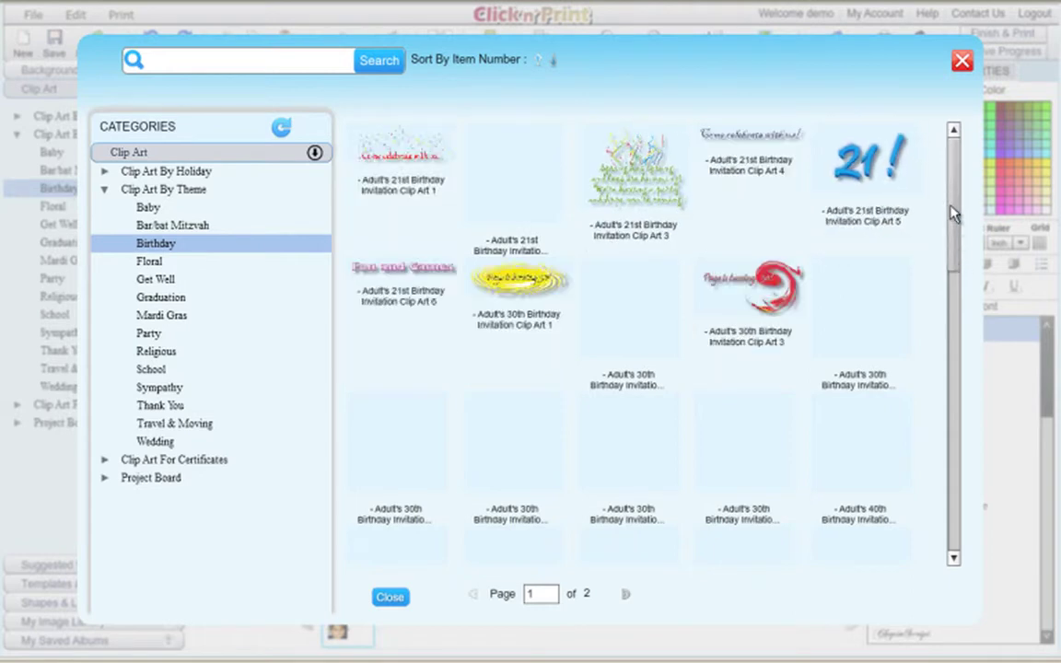
drag(953, 217, 953, 295)
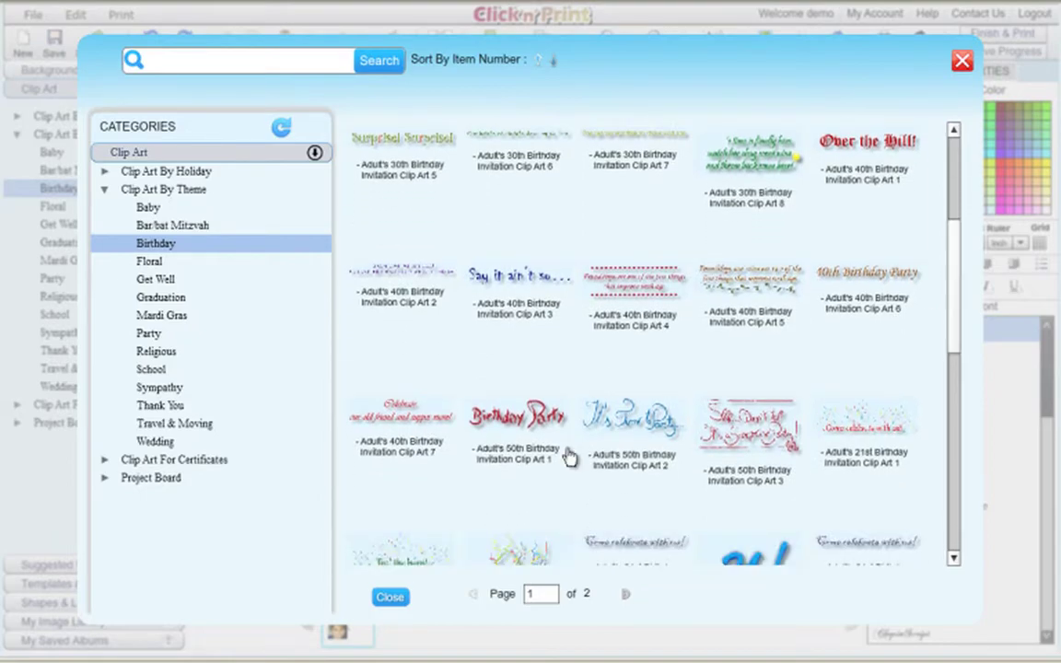
click(511, 425)
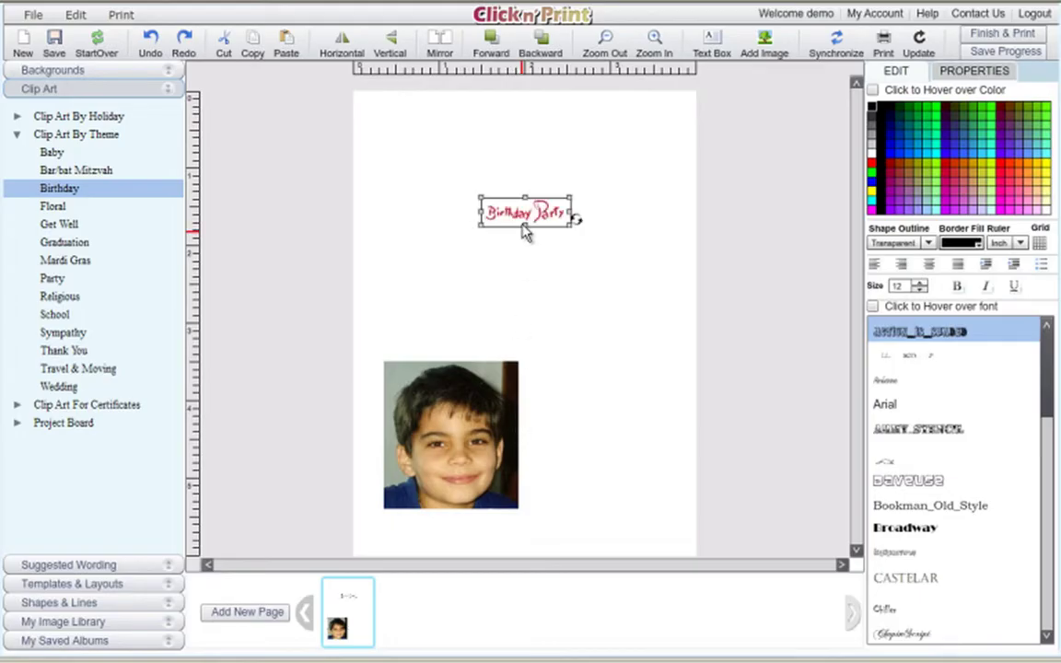
drag(525, 223, 622, 215)
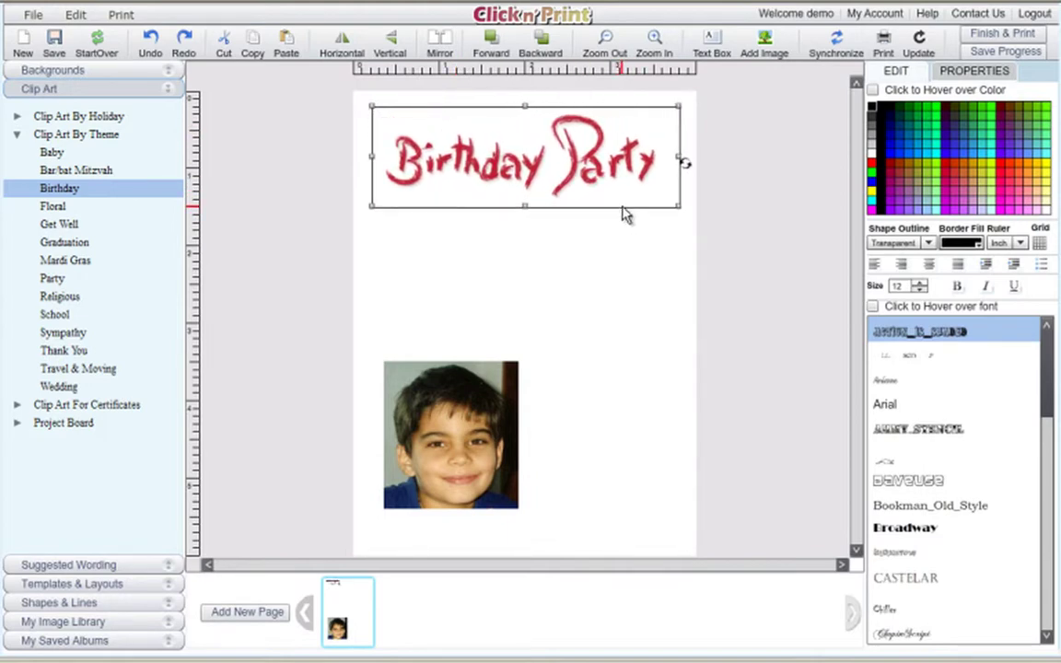
drag(605, 146, 599, 145)
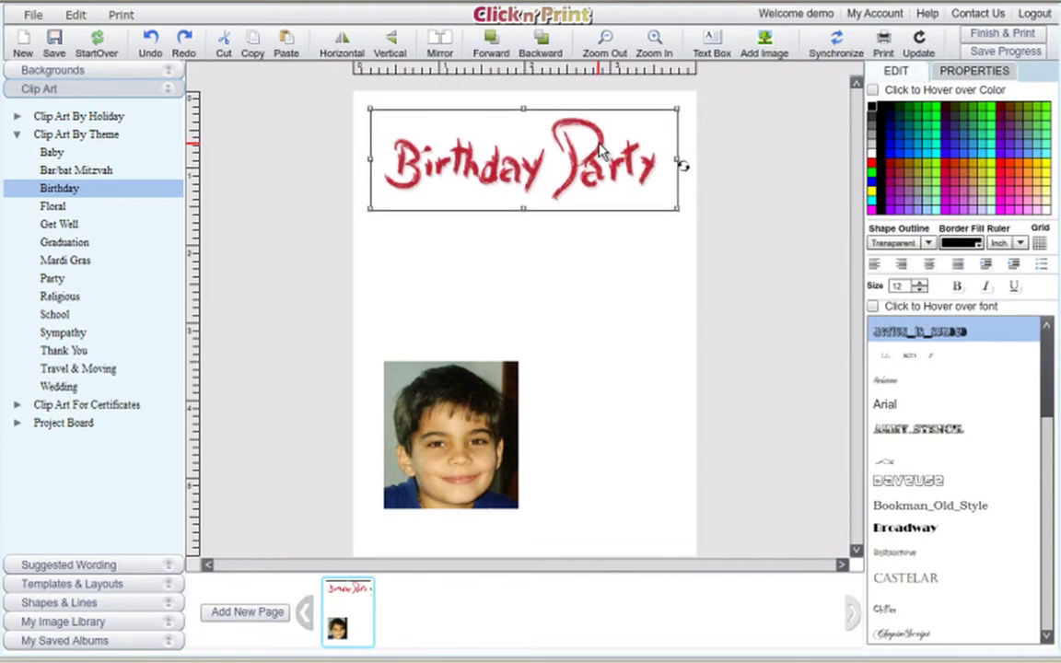
Add a 'Birthday Party' text box beside the photo in 15-point Comic Sans.
click(600, 377)
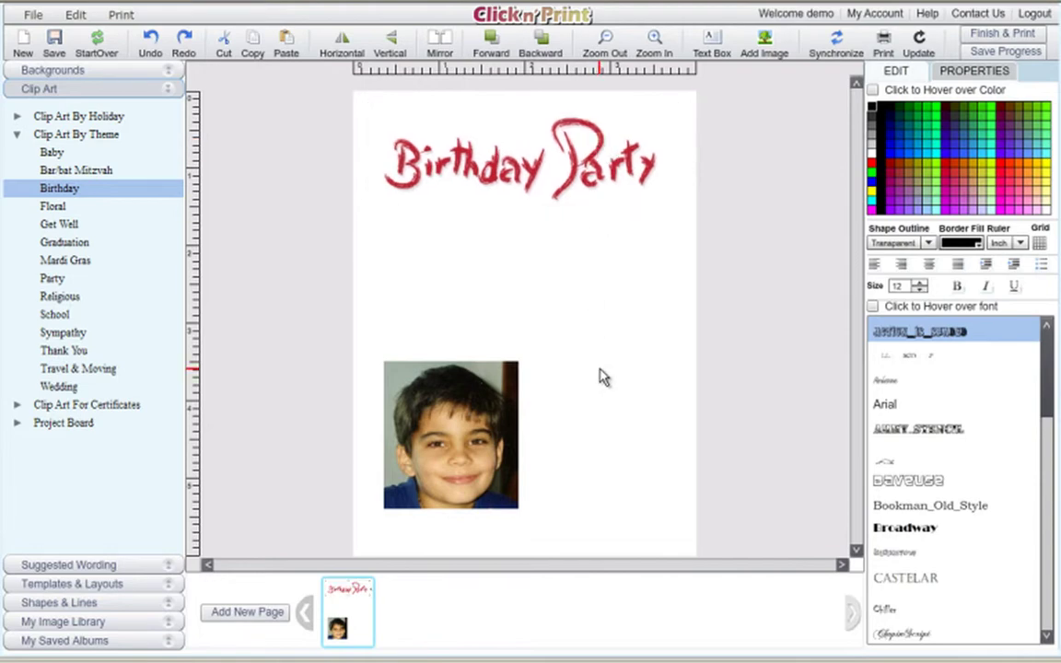
click(712, 42)
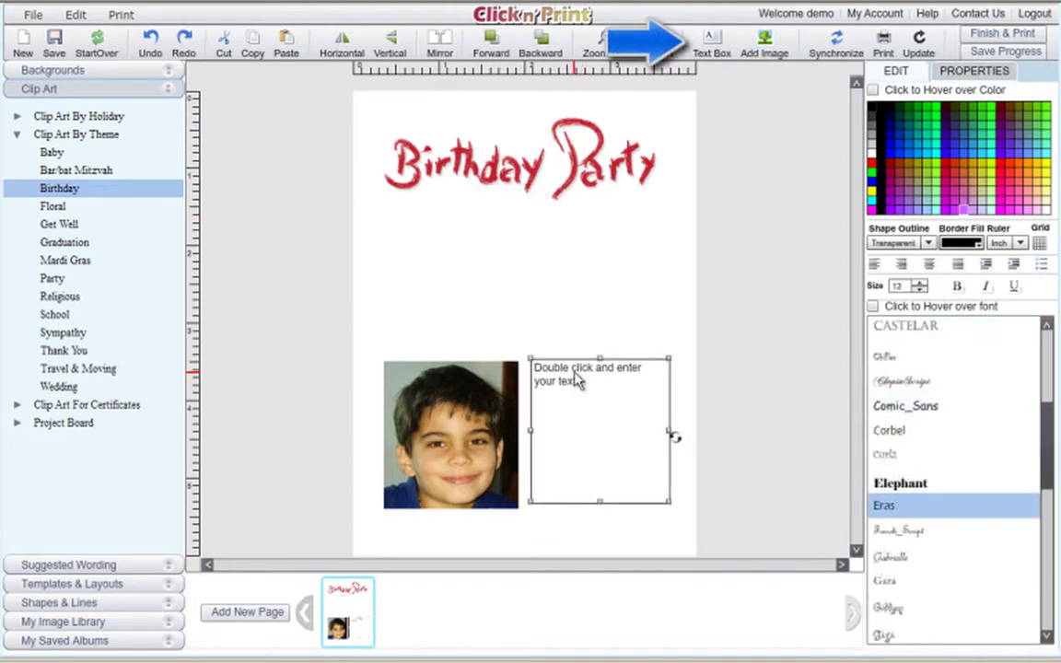
double_click(581, 389)
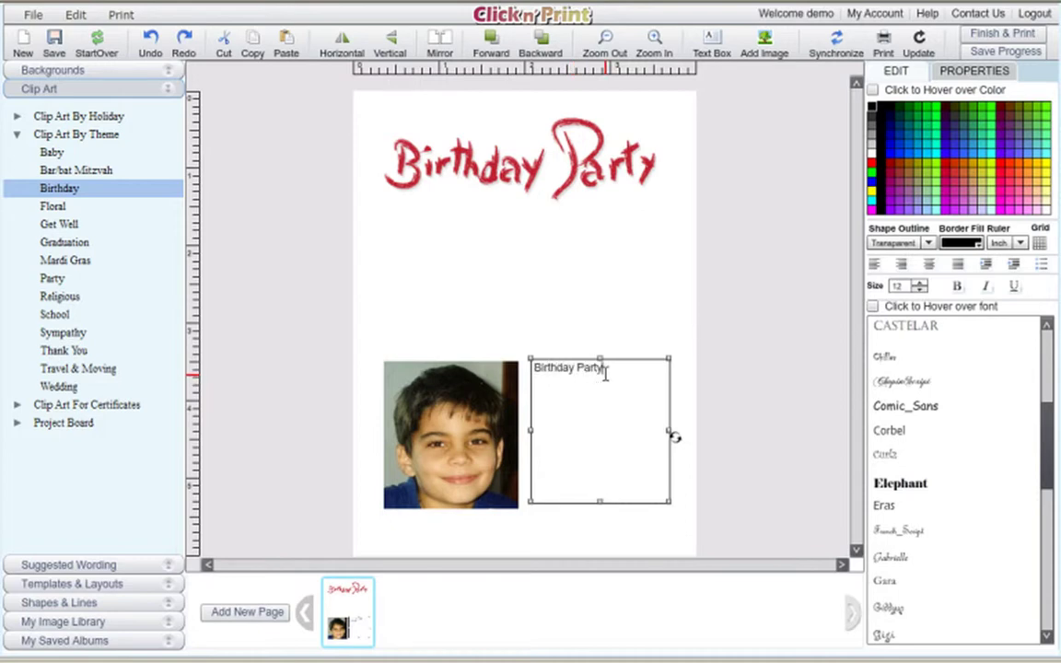
drag(604, 368, 540, 372)
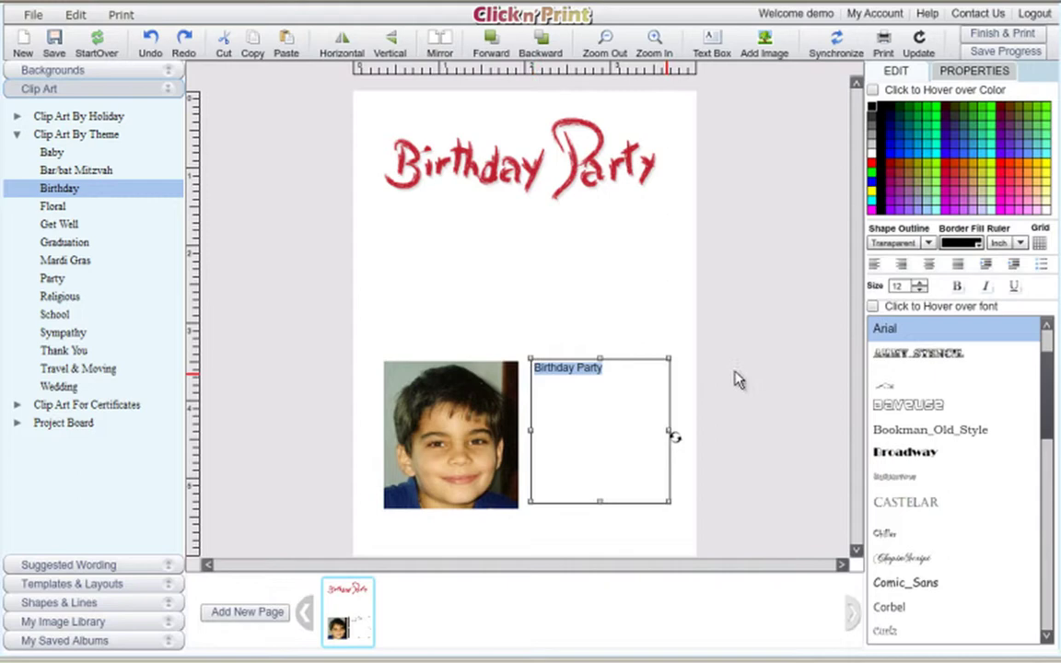
click(918, 284)
click(919, 283)
click(918, 284)
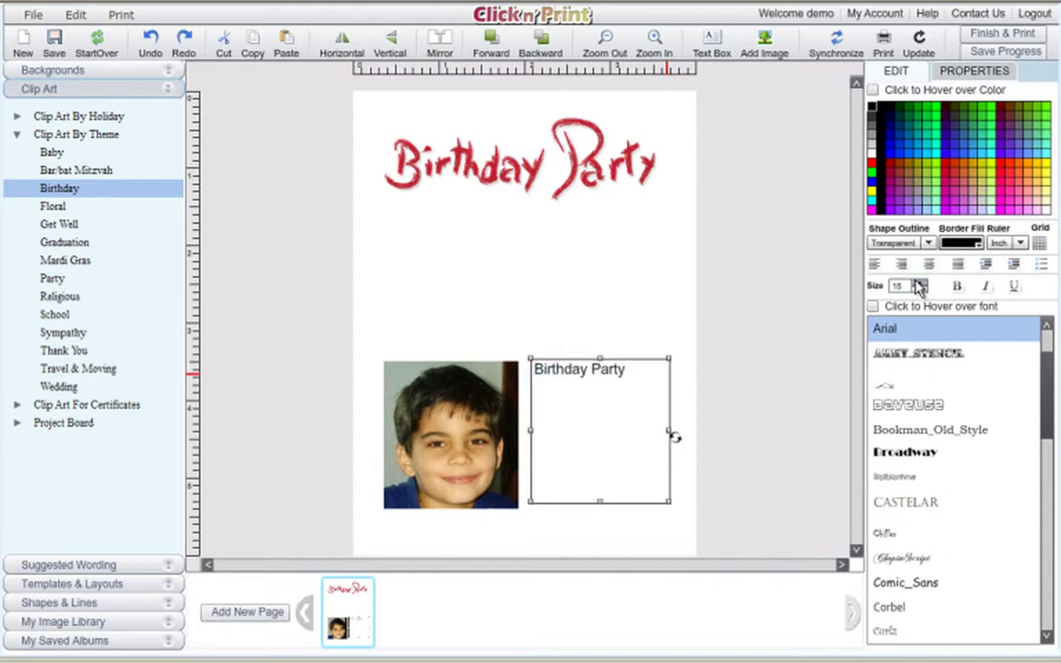
click(919, 283)
click(919, 283)
click(918, 288)
click(918, 288)
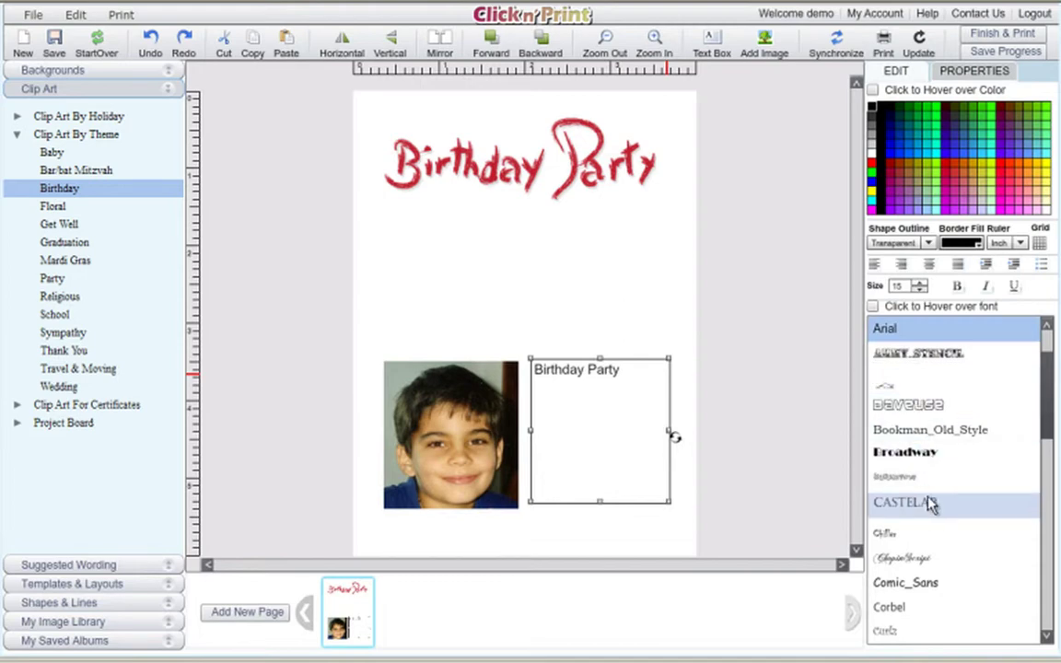
click(933, 590)
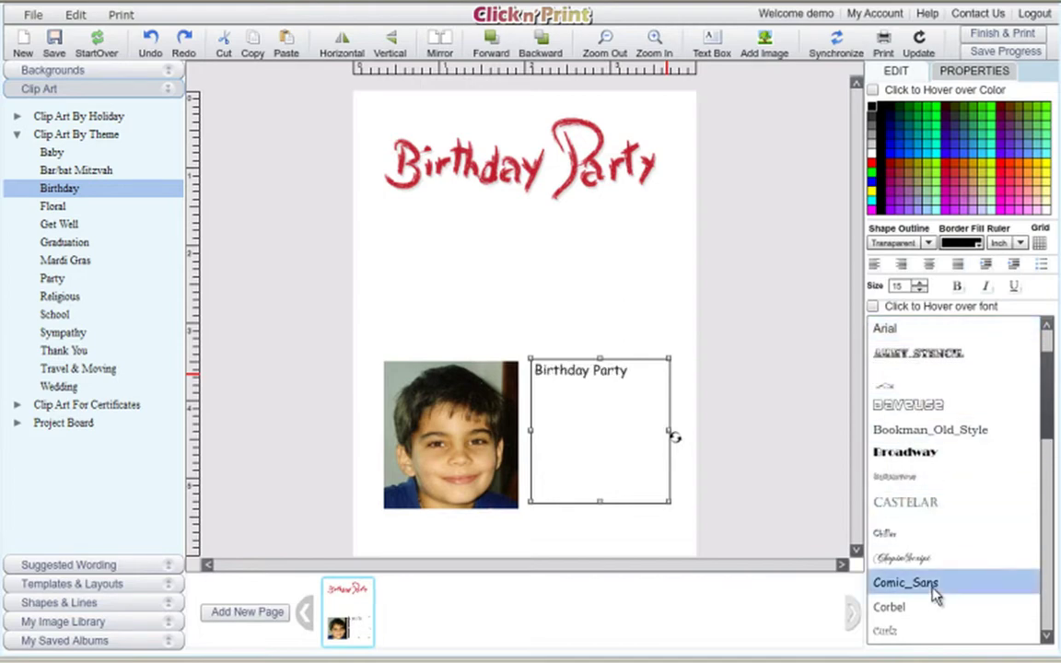
Colour the Birthday Party text dark blue and nudge its box slightly upward.
click(642, 382)
click(638, 379)
drag(635, 372, 535, 380)
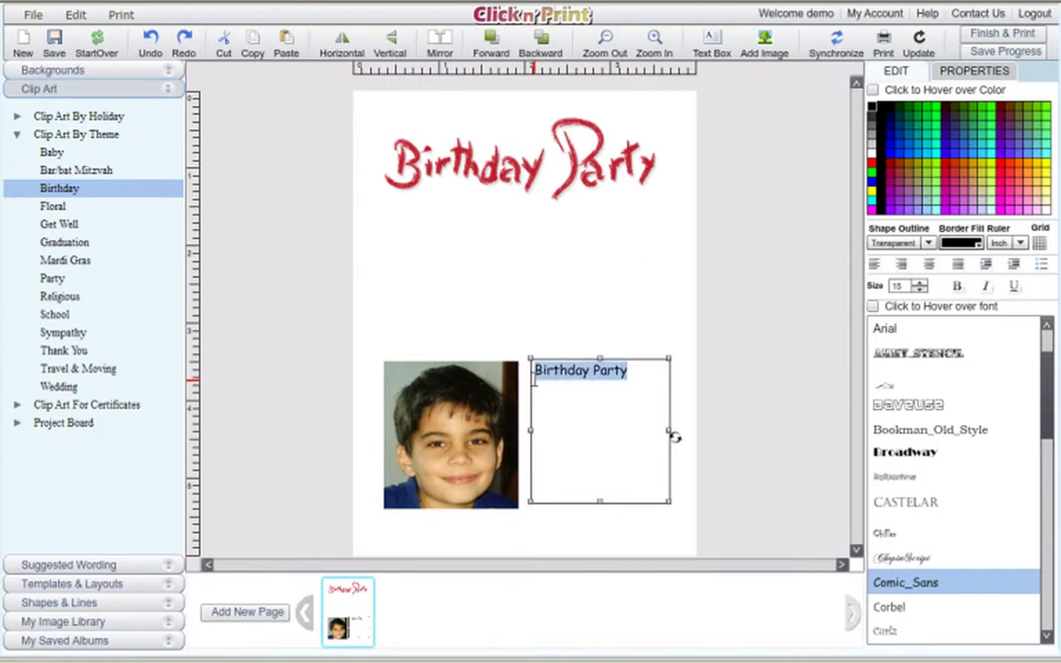
click(891, 132)
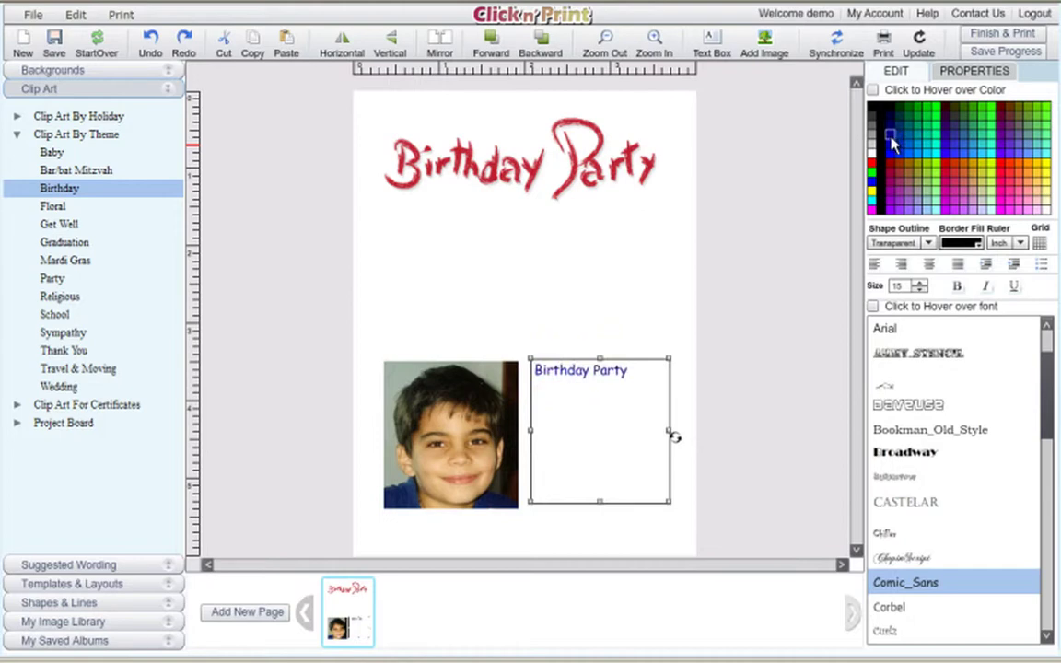
click(620, 406)
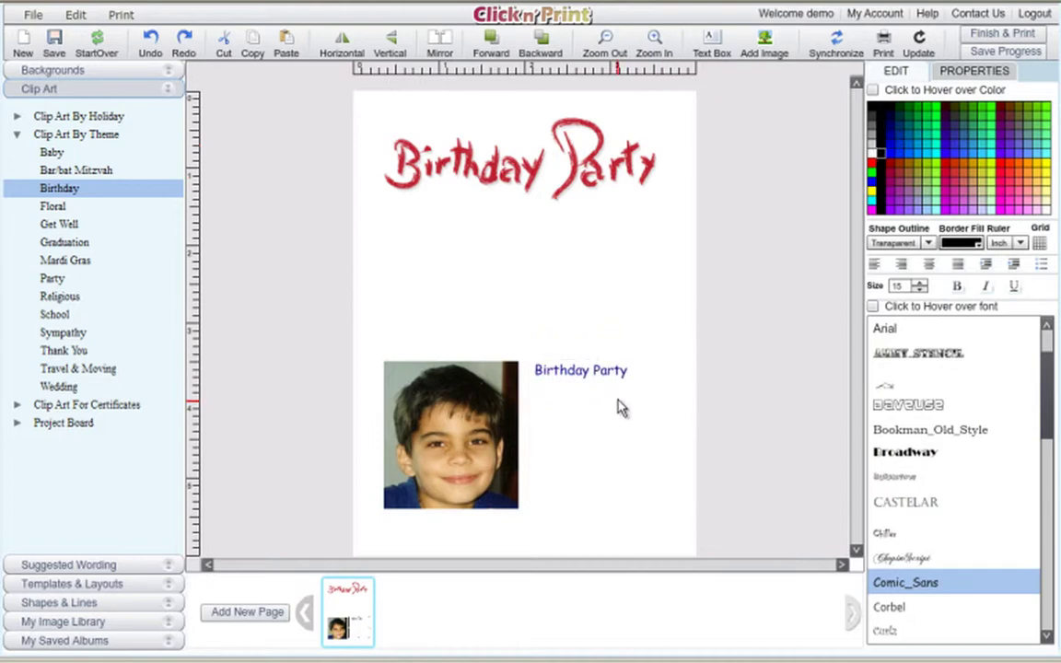
click(620, 380)
drag(617, 375, 617, 372)
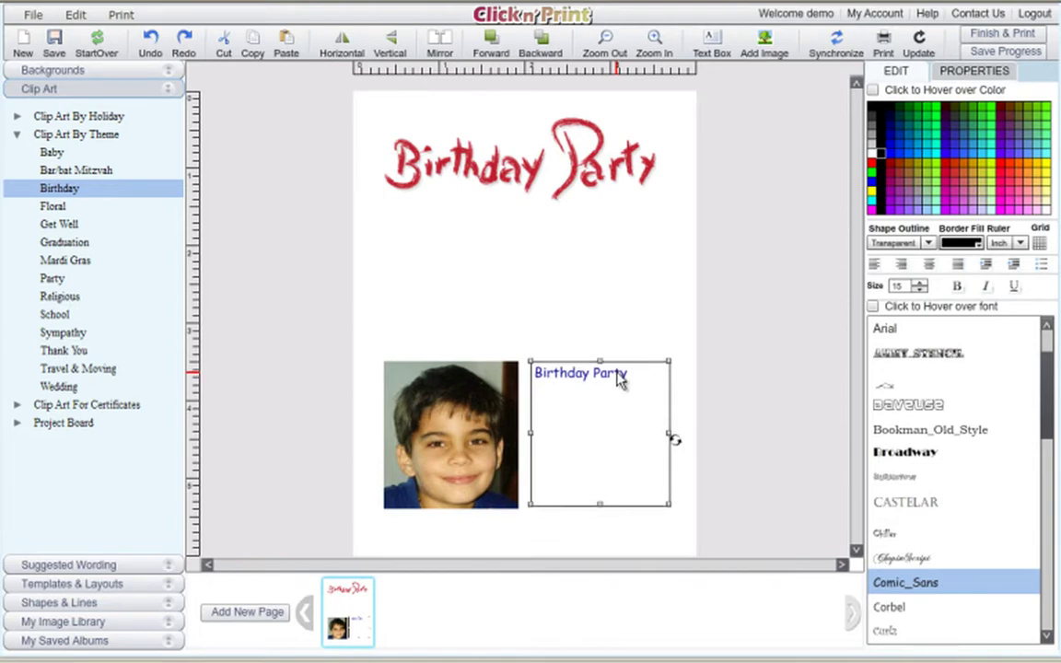
click(543, 287)
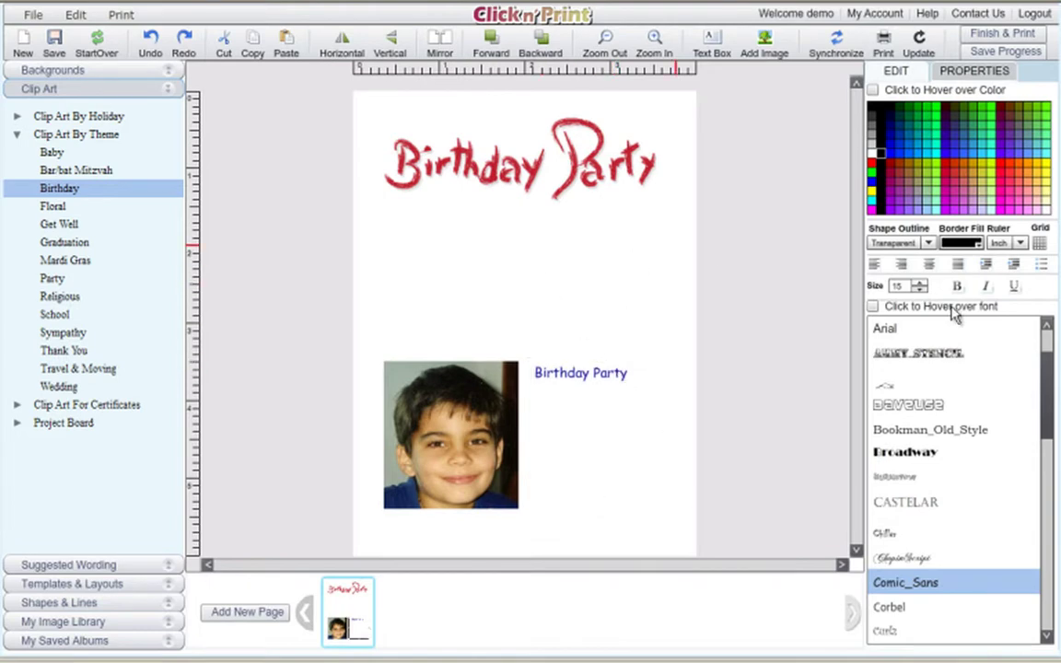
Draw a page-sized text box, clear its placeholder, and give it a Rigid outline.
click(711, 53)
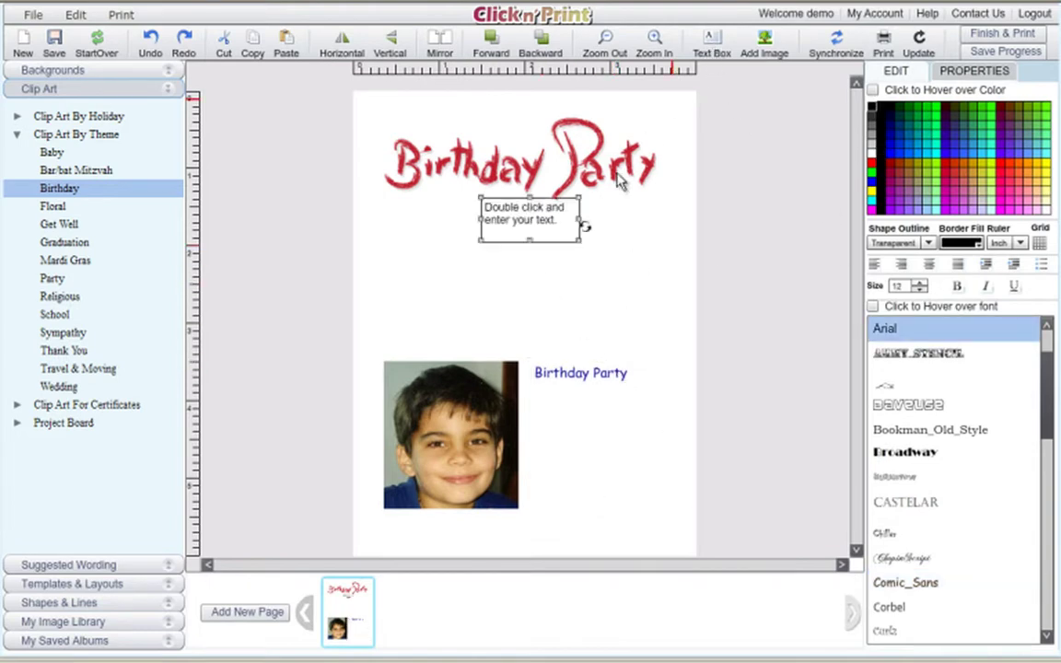
drag(525, 202, 696, 564)
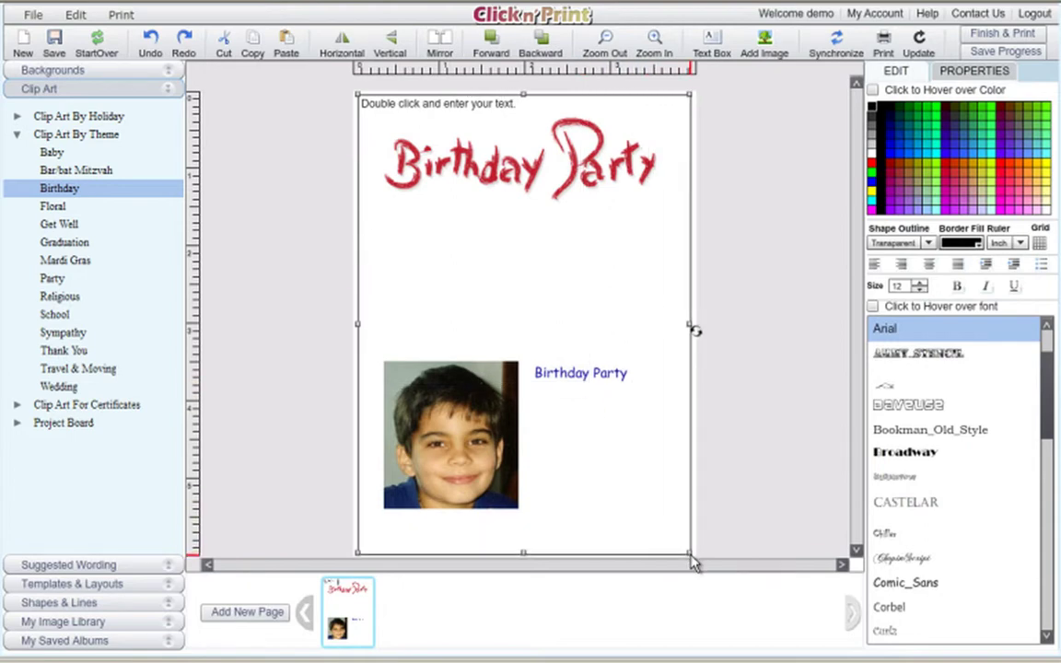
double_click(486, 102)
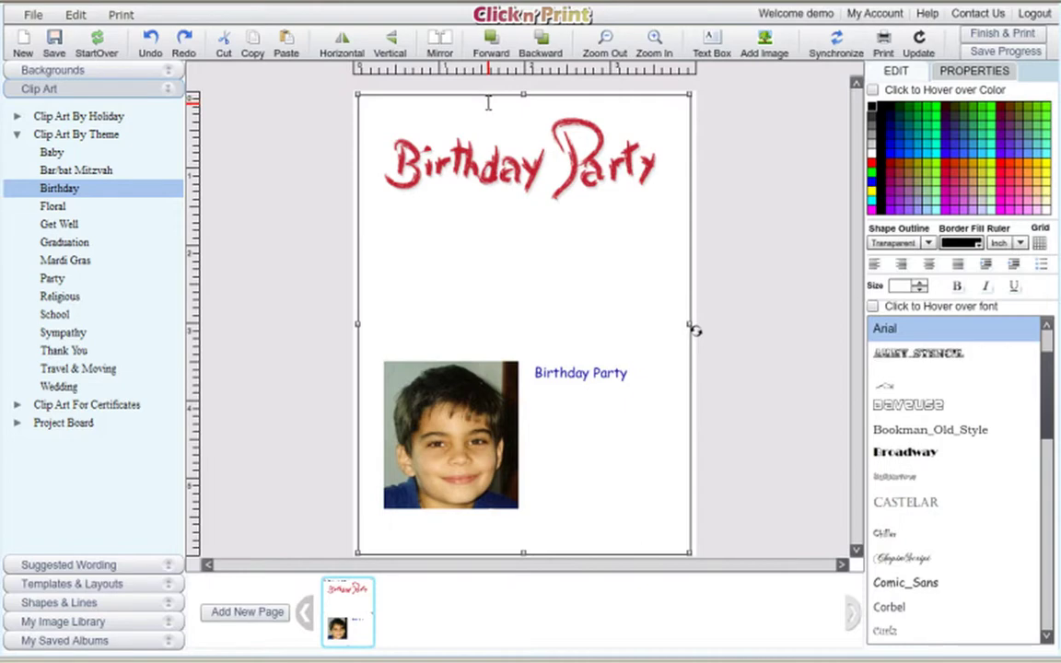
click(928, 243)
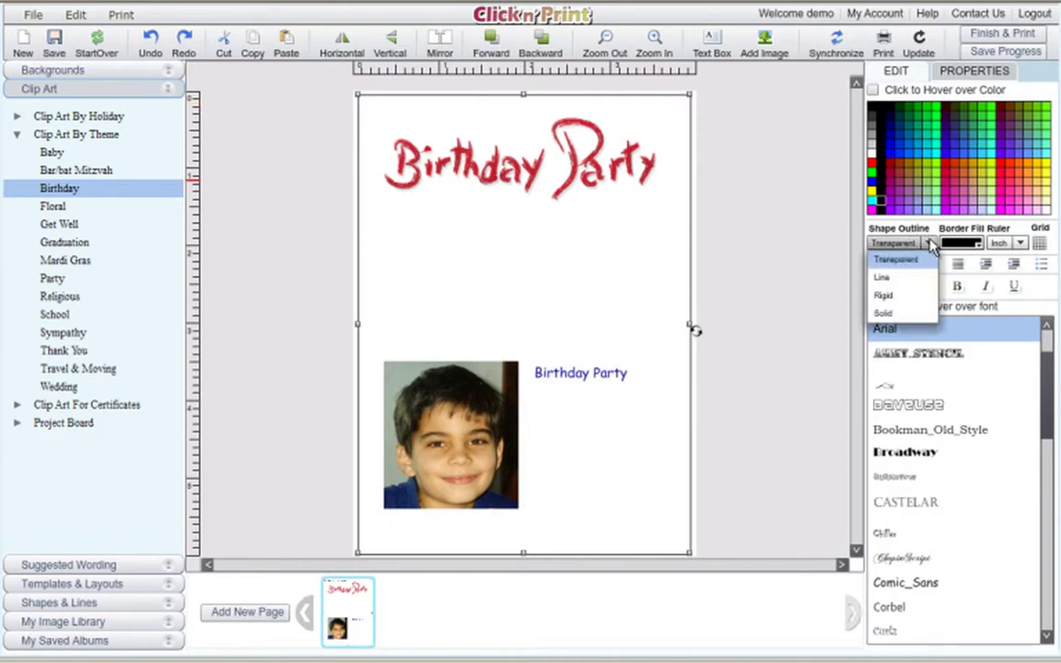
click(916, 295)
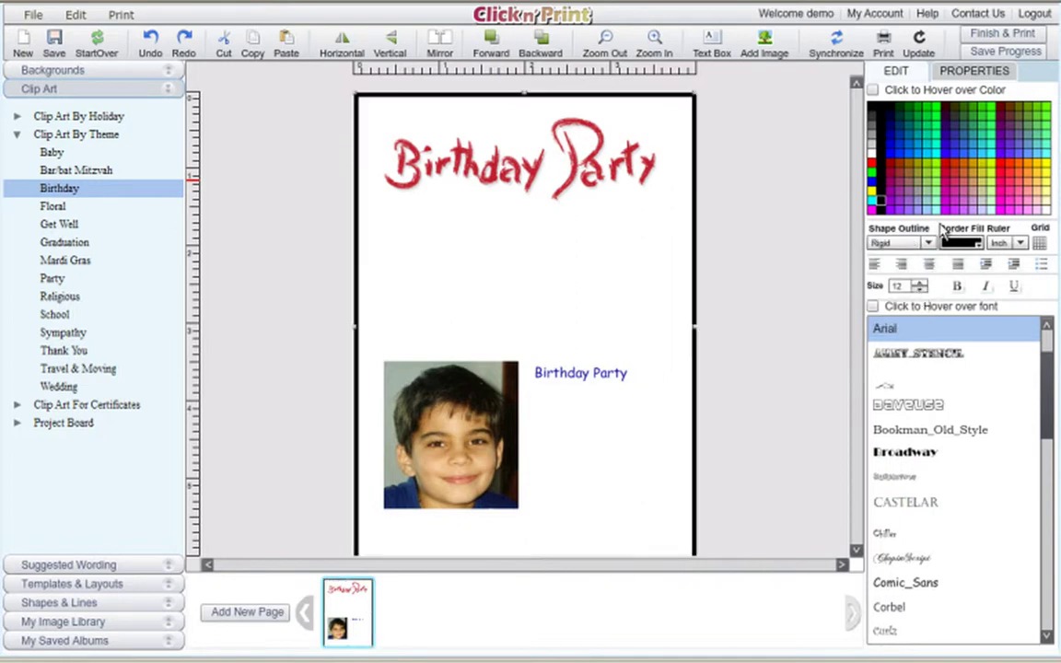
Set the page border colour to blue, after briefly trying green.
click(956, 245)
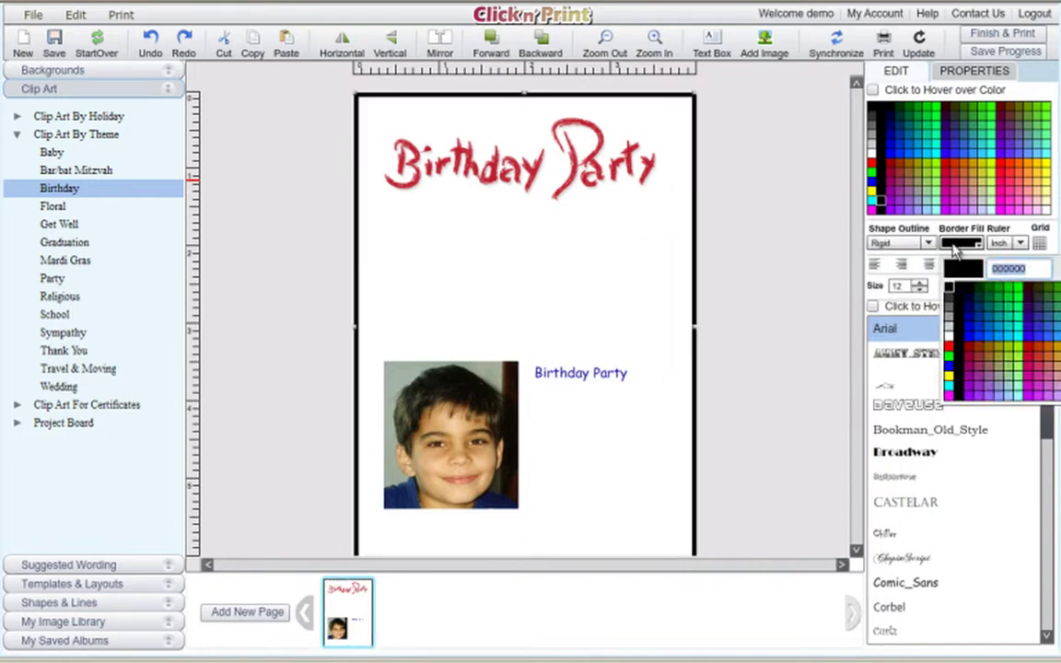
click(992, 331)
click(958, 244)
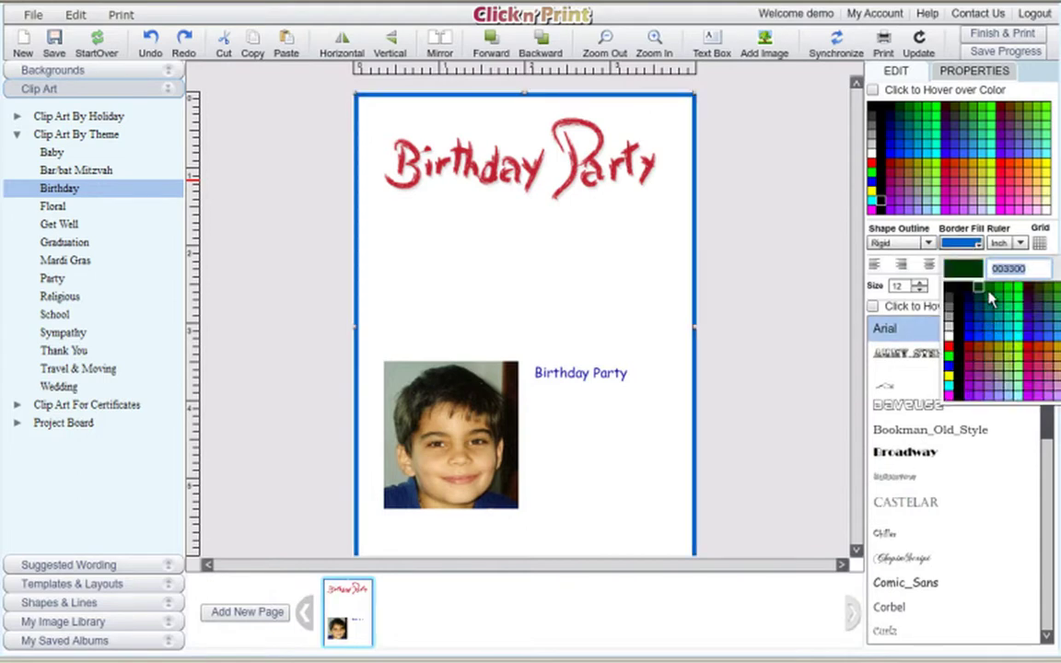
click(999, 293)
click(961, 245)
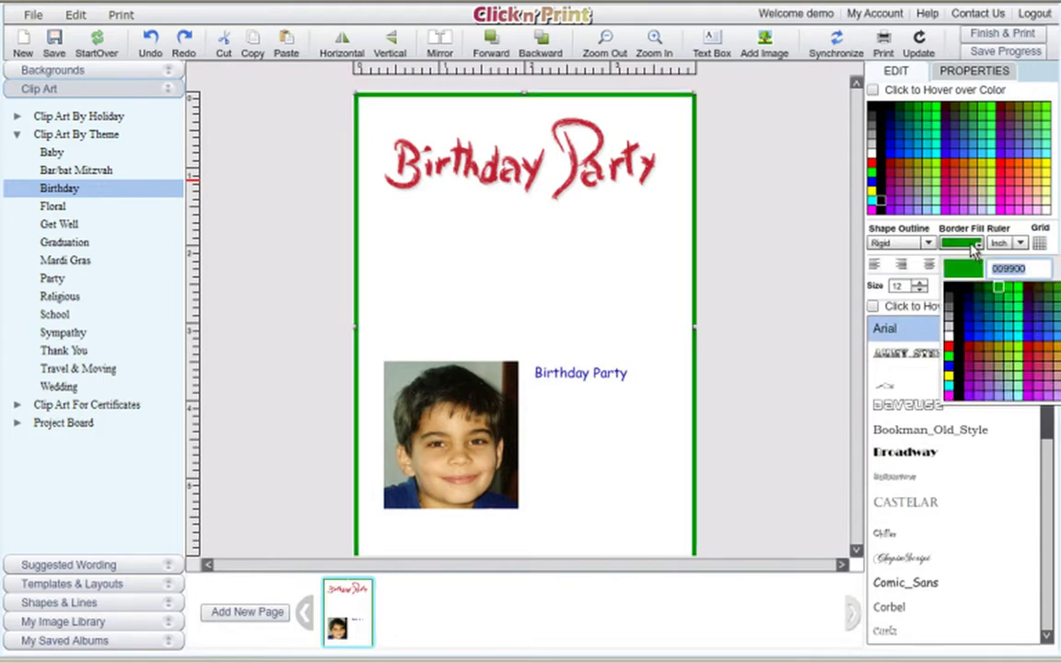
click(969, 329)
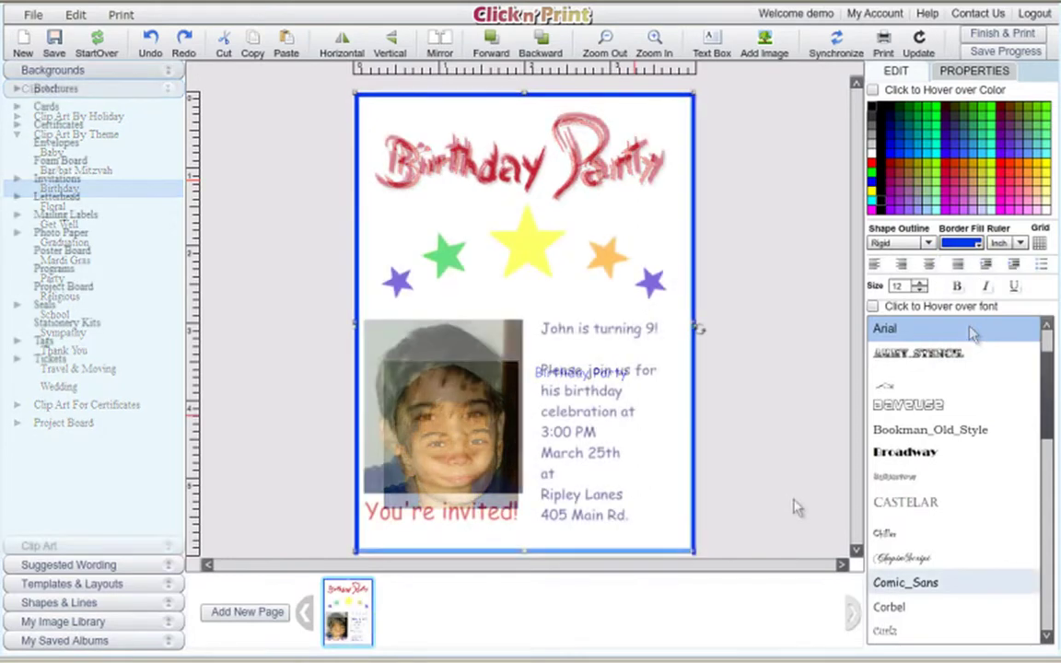